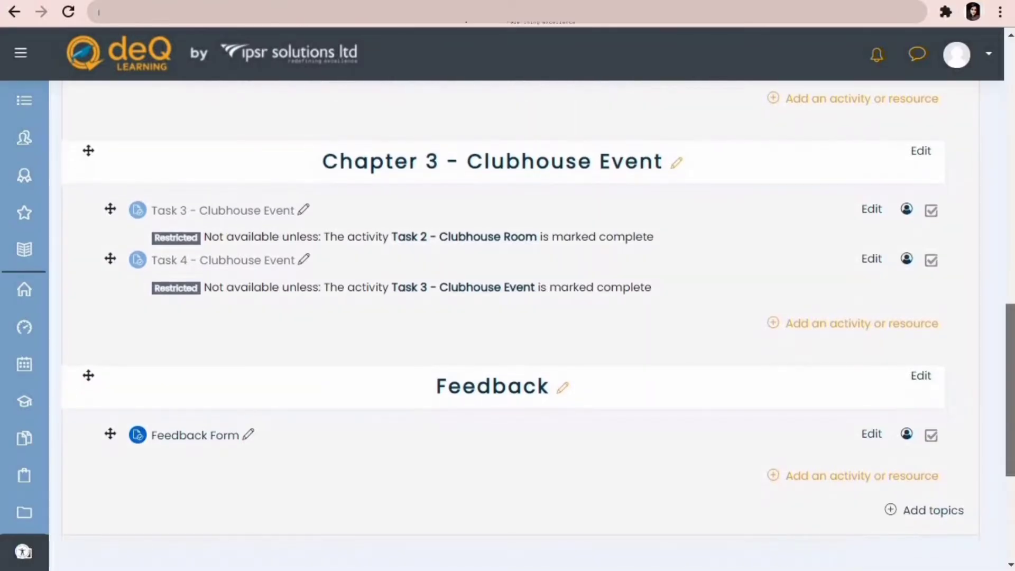
- Add a Workshop activity to Chapter 3 - Clubhouse Event and name it Clubhouse Activity
click(846, 324)
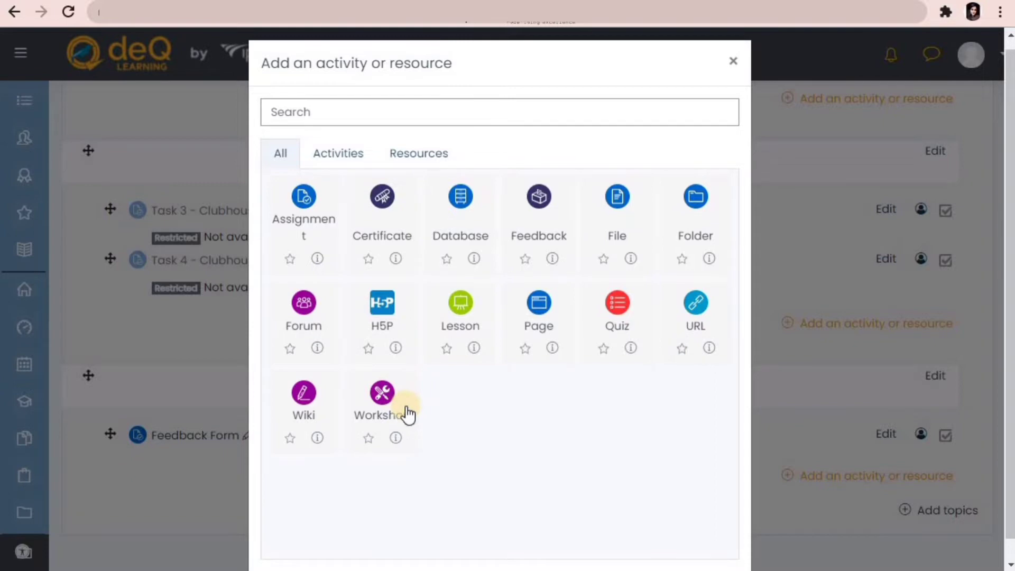
click(384, 424)
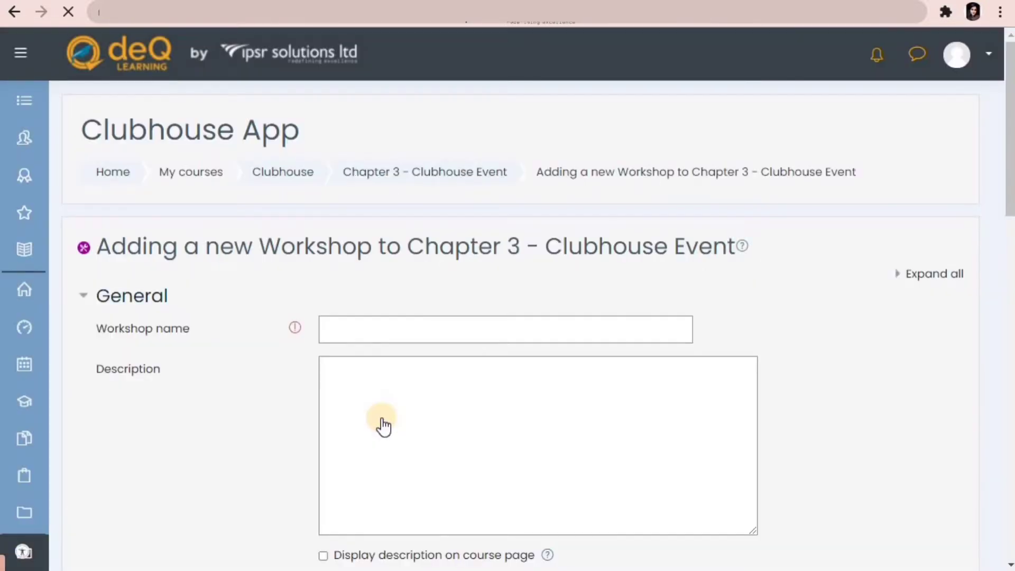
click(469, 333)
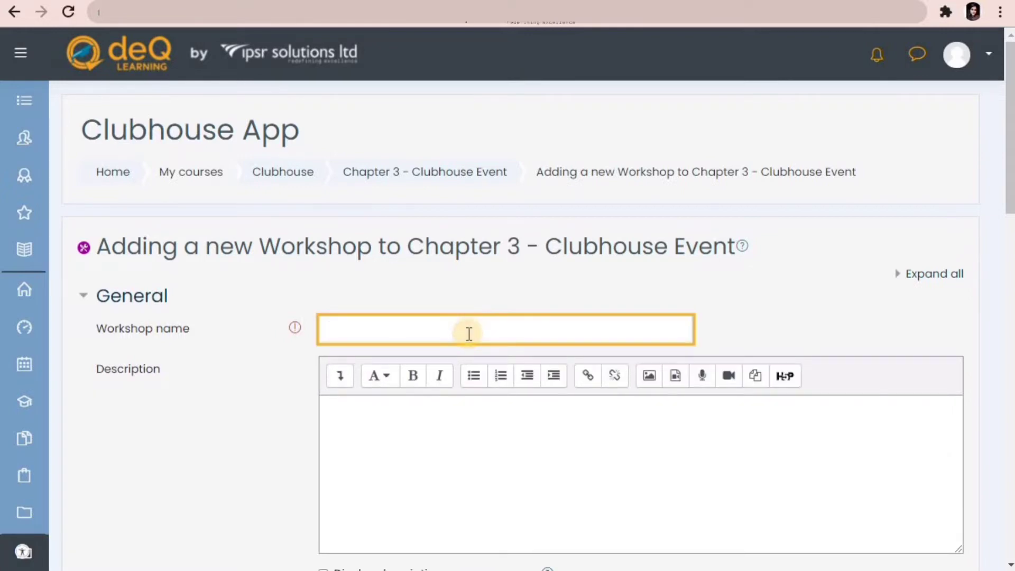
text(Clubhousr)
key(BackSpace)
key(BackSpace)
text(e Activity)
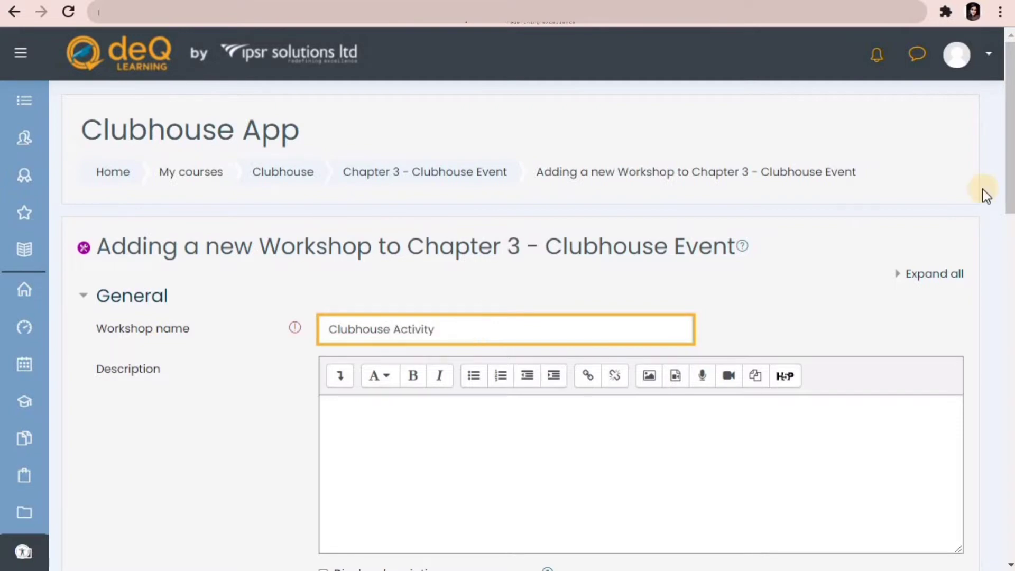
- Enter a workshop description asking for a Google Doc report on the attended Clubhouse event, improvement suggestions, and submission of the link with editing enabled
scroll(1004, 196, down, 3)
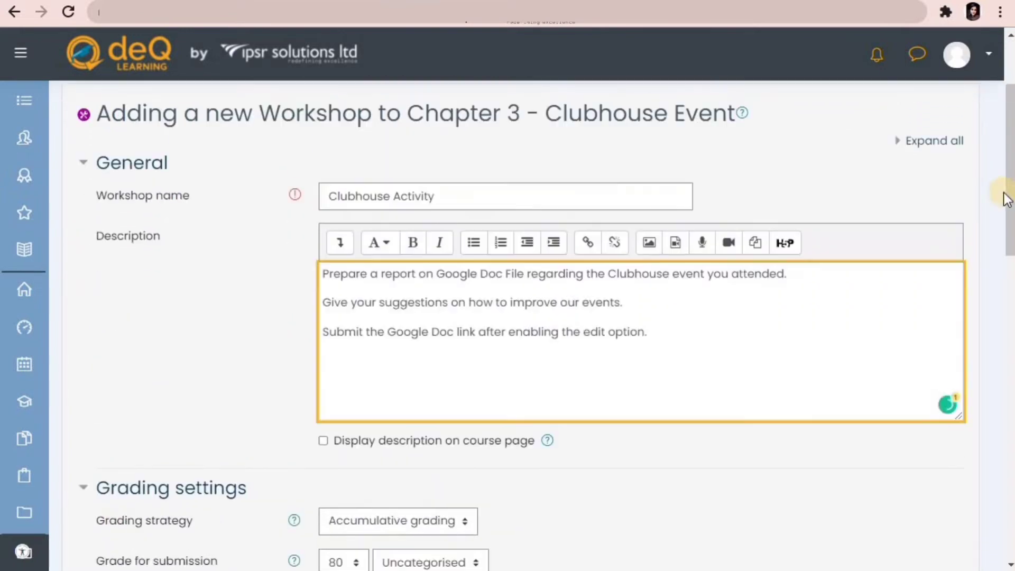
click(632, 367)
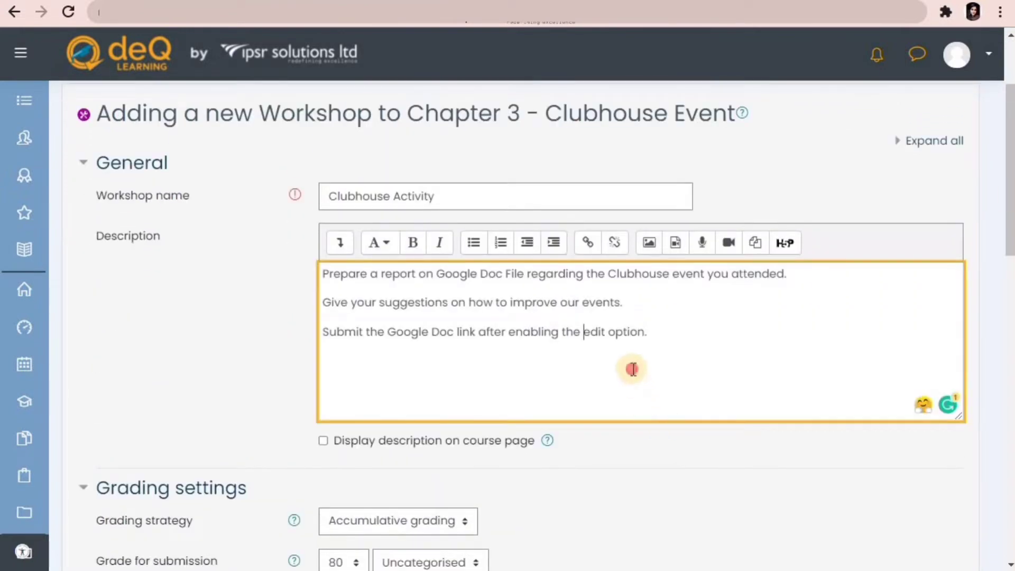
key(Return)
scroll(753, 324, down, 3)
scroll(1011, 153, up, 3)
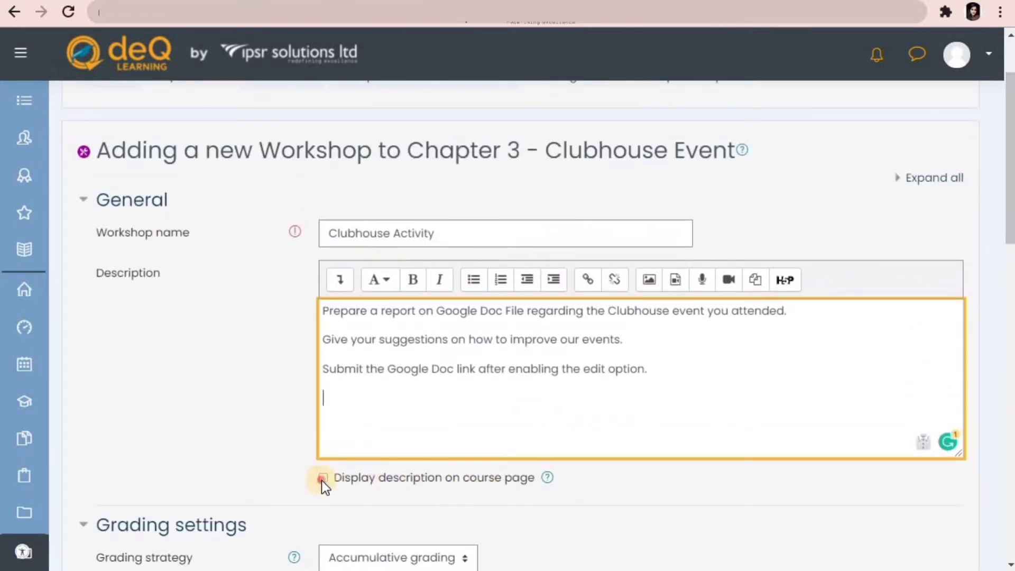
- Set the workshop's grading strategy to Number of errors in the grading settings
key(Tab)
key(Tab)
key(Tab)
key(Return)
scroll(322, 480, down, 3)
scroll(329, 268, down, 5)
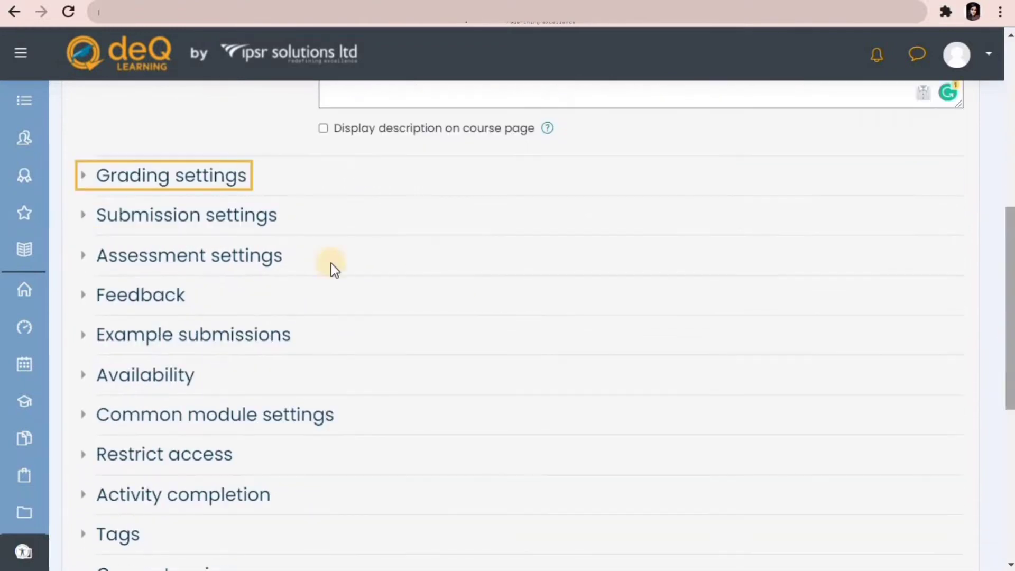
click(186, 182)
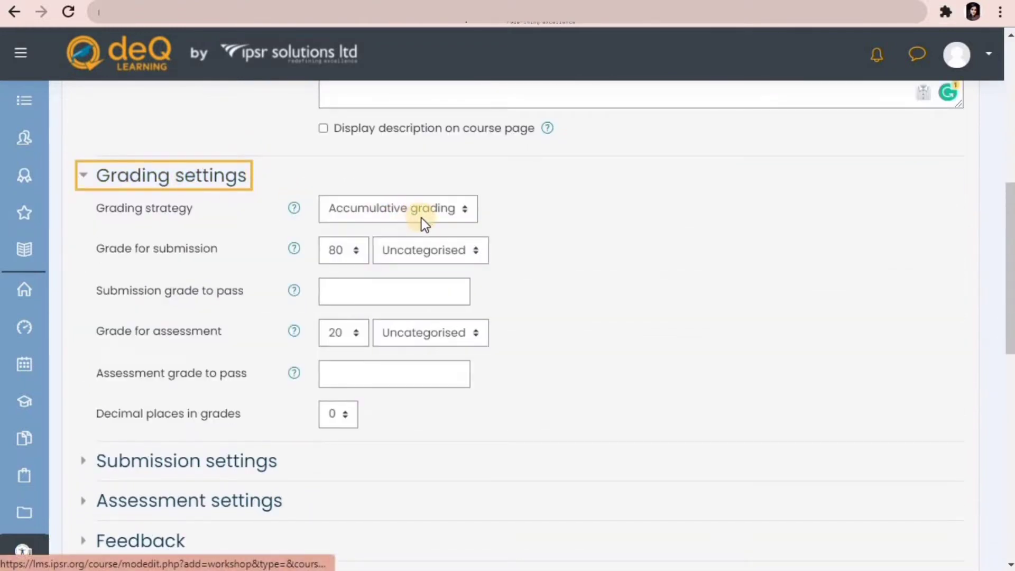
click(456, 211)
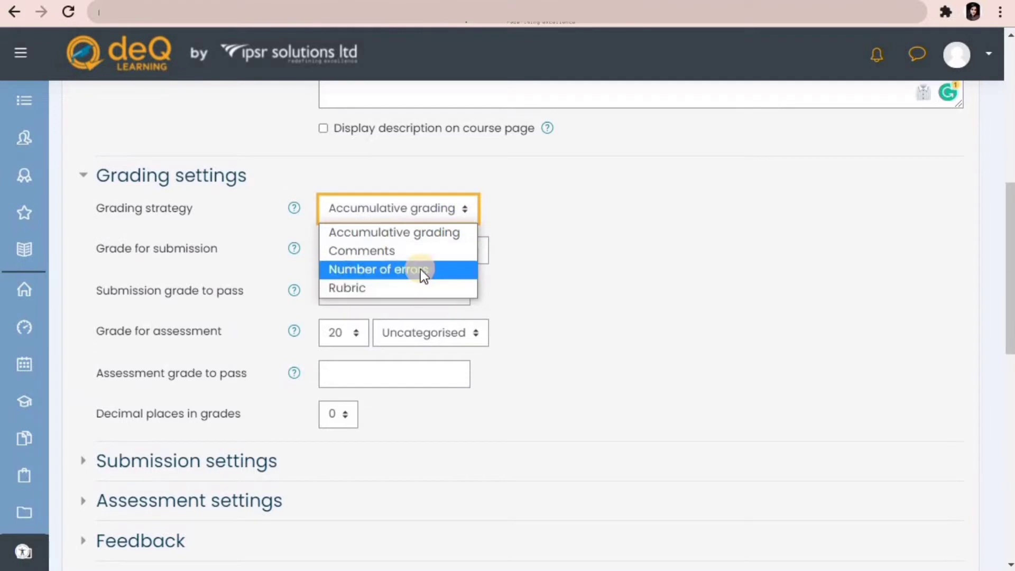
click(460, 268)
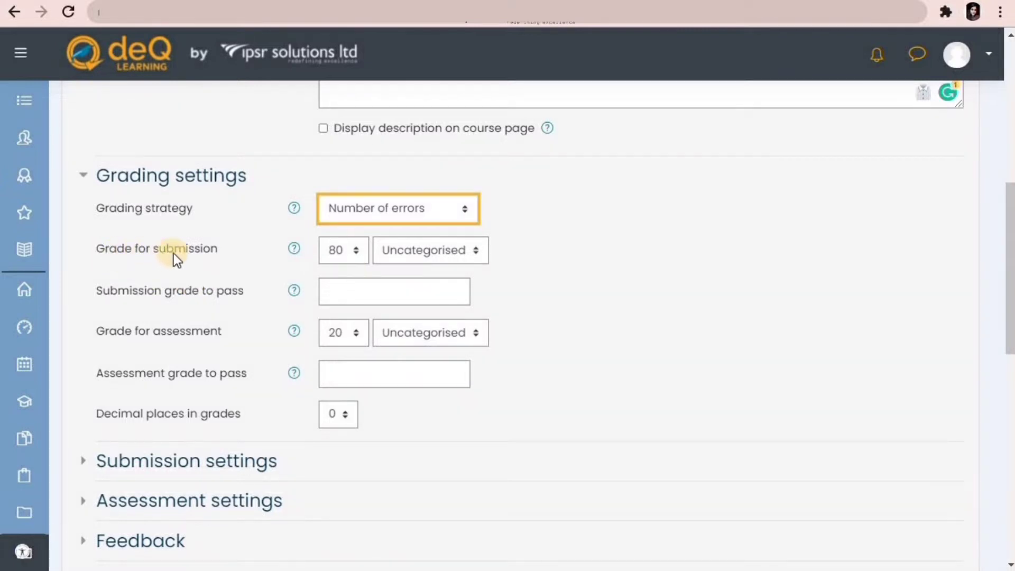
- Set the submission grade to pass to 50
click(359, 291)
text(50)
click(629, 281)
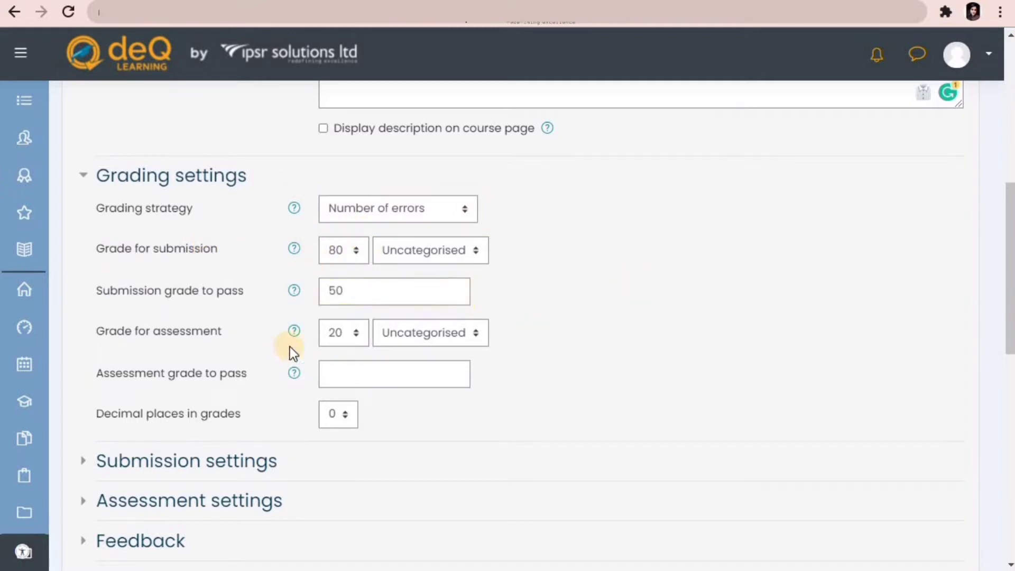
- Set the grade for assessment to 20 and its passing grade to 10, with 0 decimal places in grades
click(344, 340)
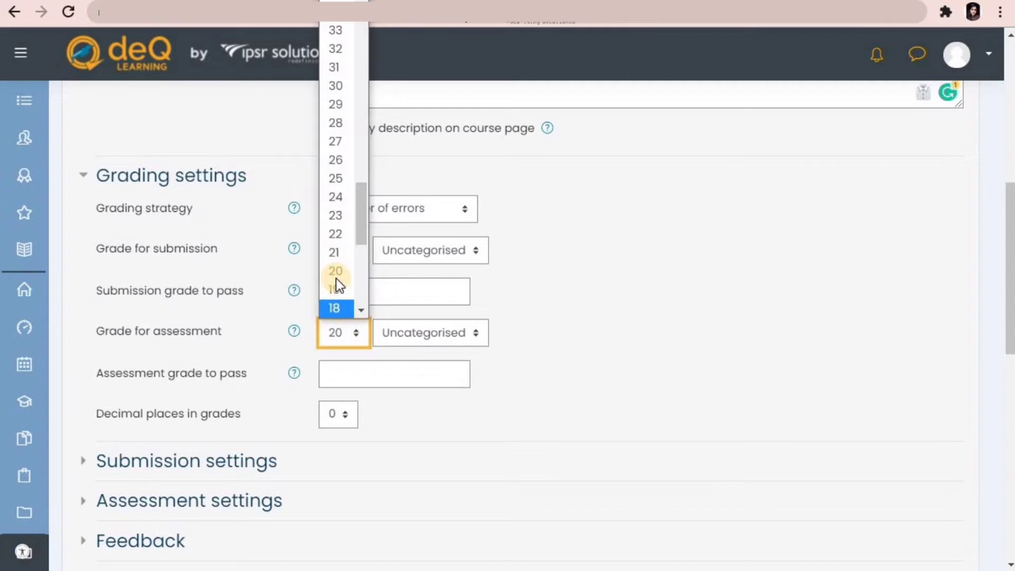
click(336, 275)
click(351, 373)
text(10)
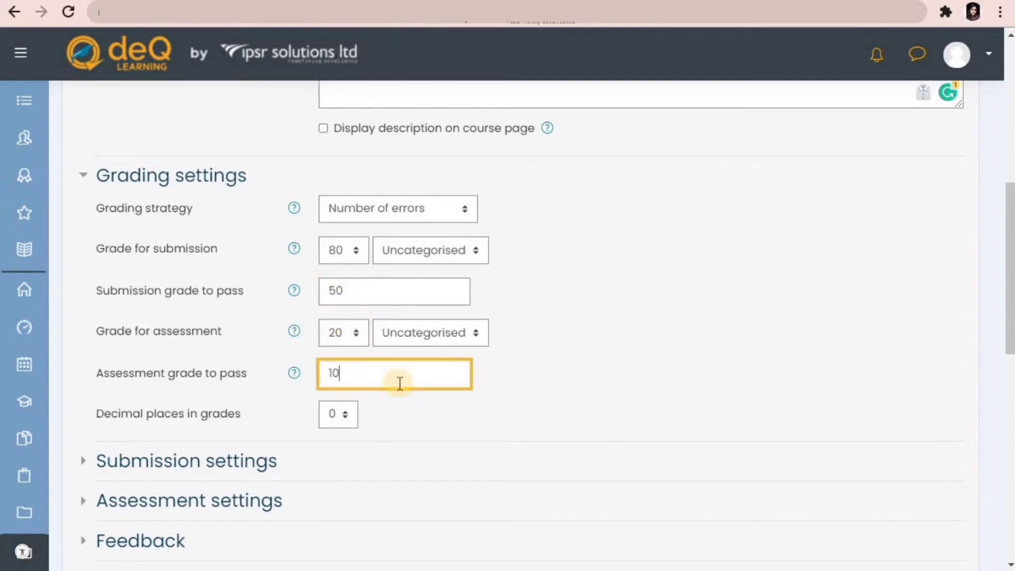
click(614, 357)
click(342, 411)
click(342, 411)
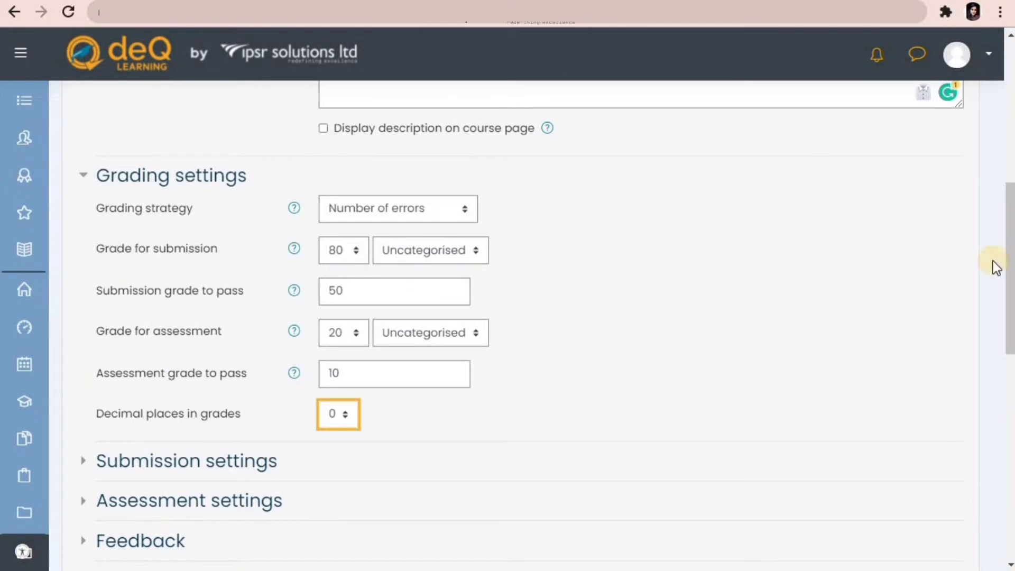
- Enter bulleted submission instructions: mention event name and discussion content, give suggestions to improve future events, and enable the edit option before submitting the google doc link
drag(1007, 258, 1007, 330)
scroll(238, 147, down, 2)
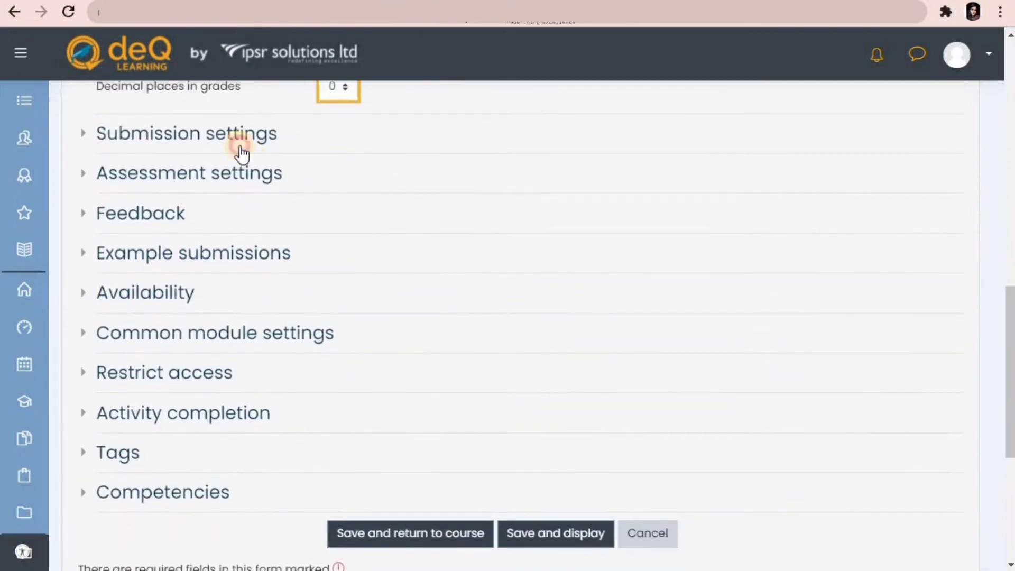
click(237, 136)
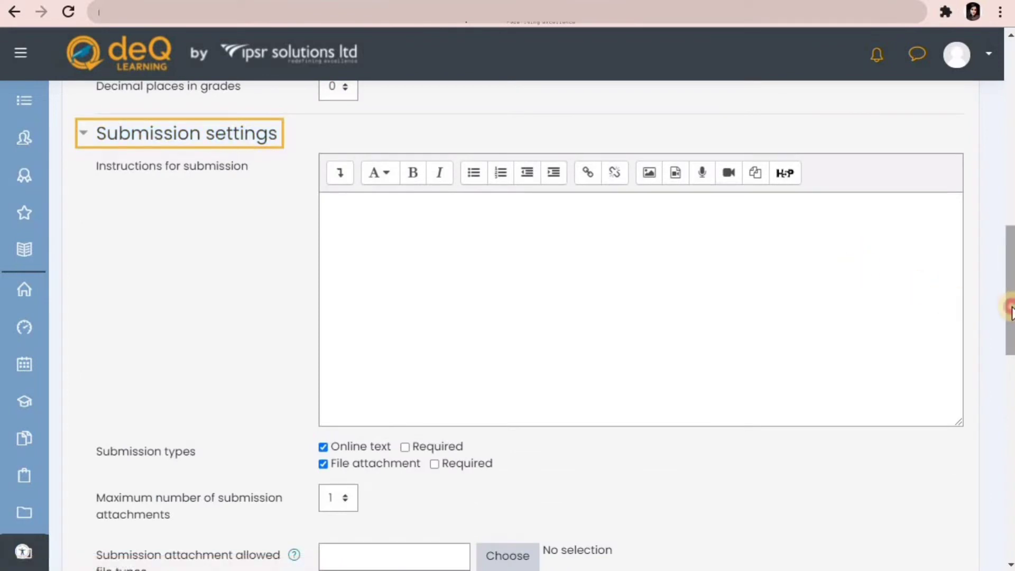
drag(1010, 308, 1009, 315)
click(412, 216)
text(Mention the event name and content of the discussion Give suggestions to improve future events Don't forget to enable the edit option before submitting the google doc link)
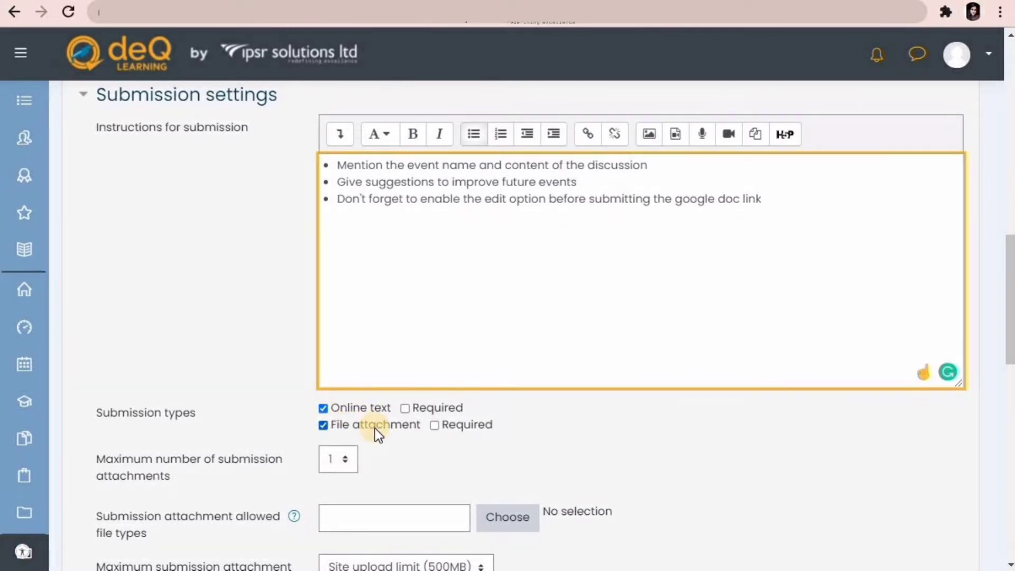
- Limit submission attachments to one spreadsheet file with a maximum size of 10MB
click(347, 448)
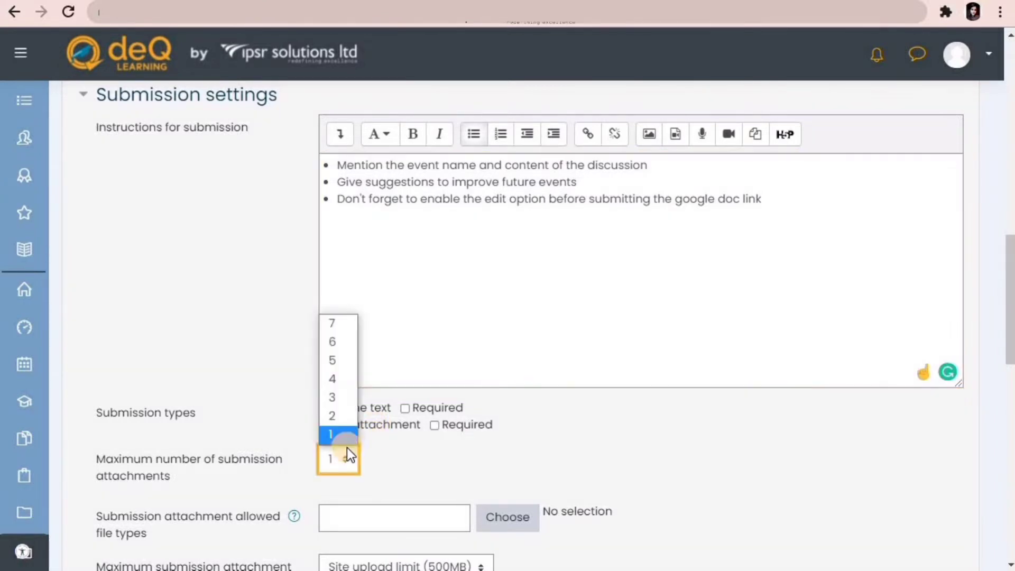
click(545, 455)
drag(1008, 338, 1008, 391)
click(397, 292)
click(521, 299)
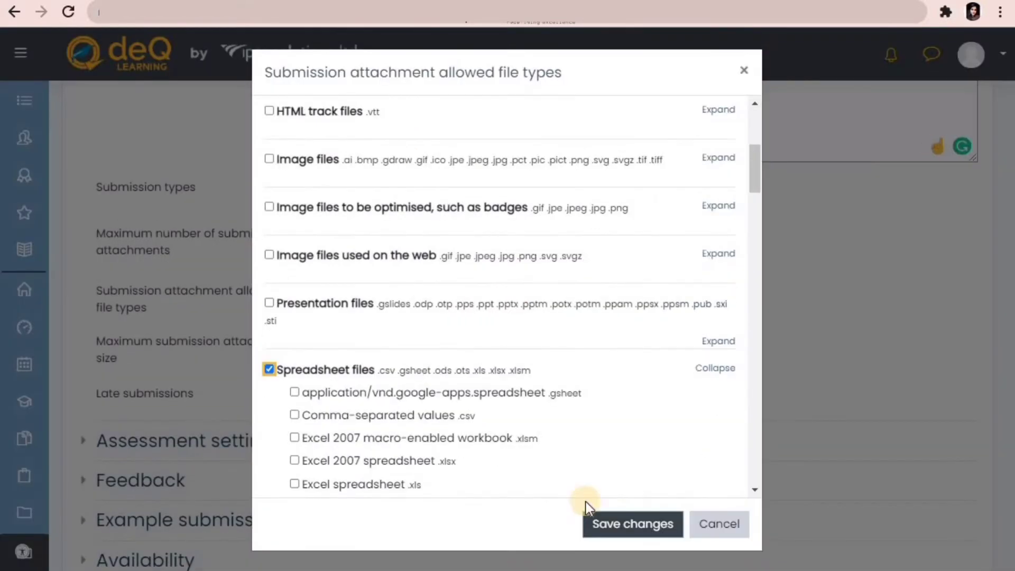
click(651, 525)
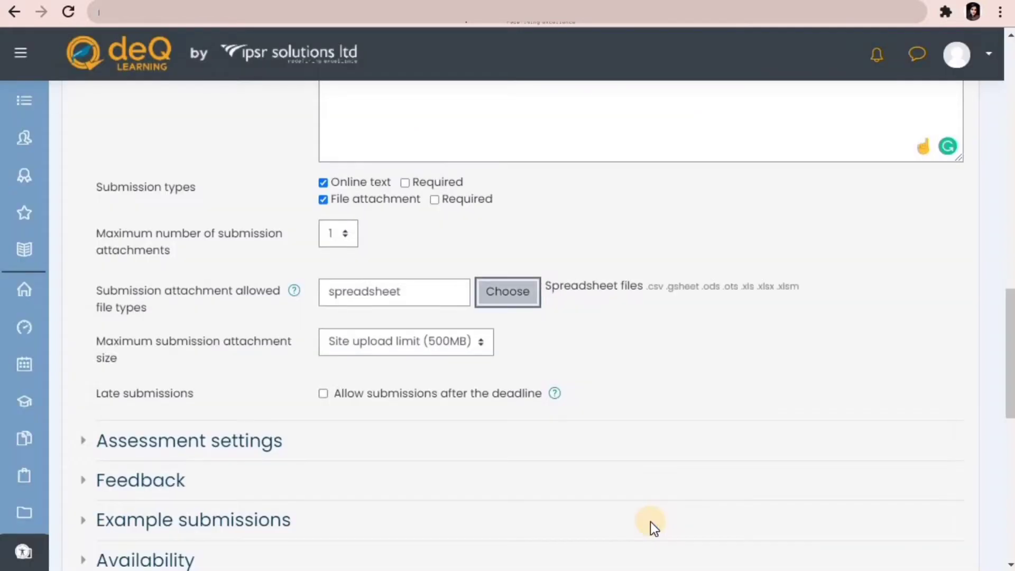
click(417, 327)
click(446, 199)
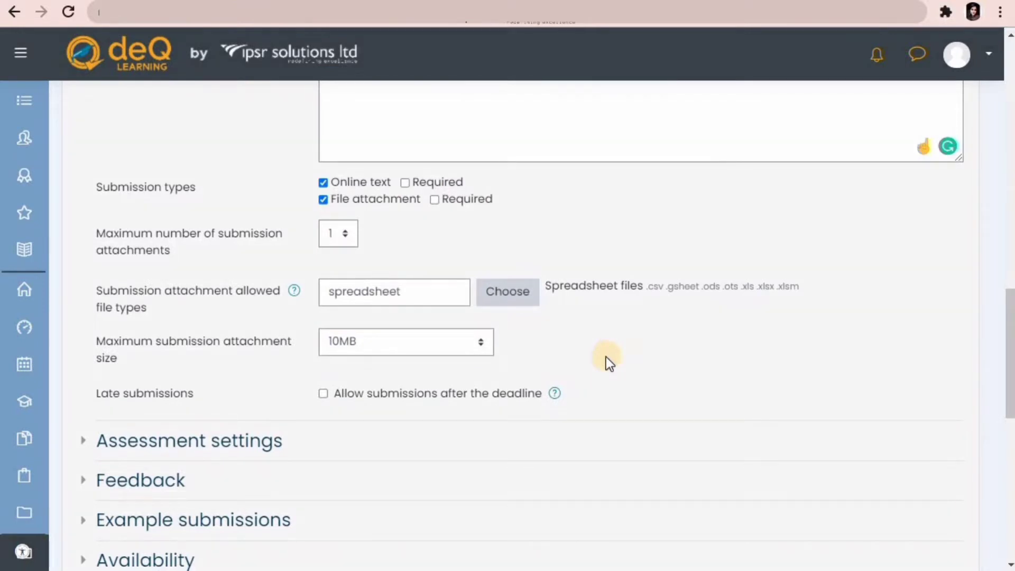
- Allow submissions after the deadline and turn off file attachment as a submission type
click(327, 397)
click(370, 205)
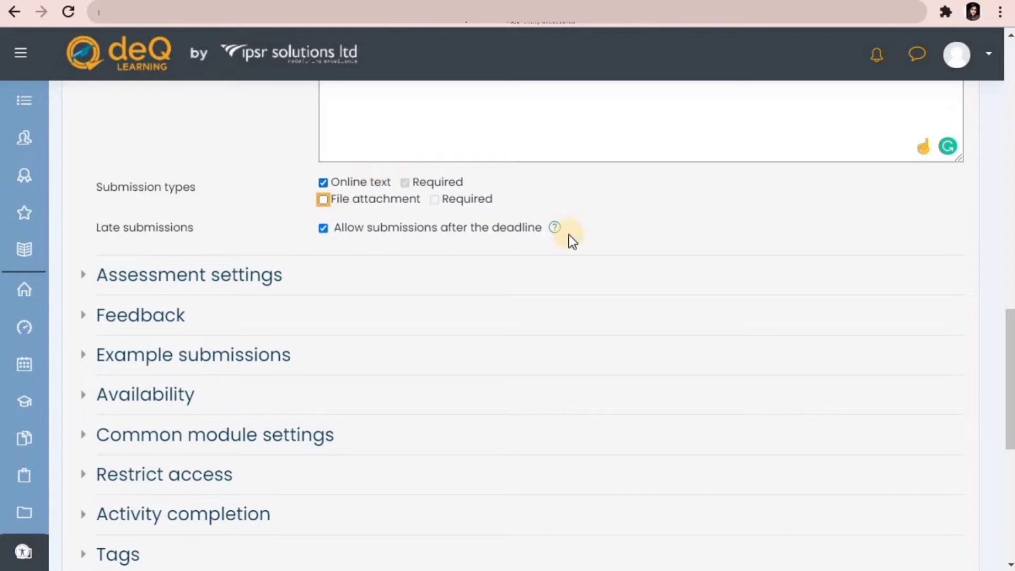
- Allow students to assess their own work in the assessment settings, and expand the feedback settings
click(191, 274)
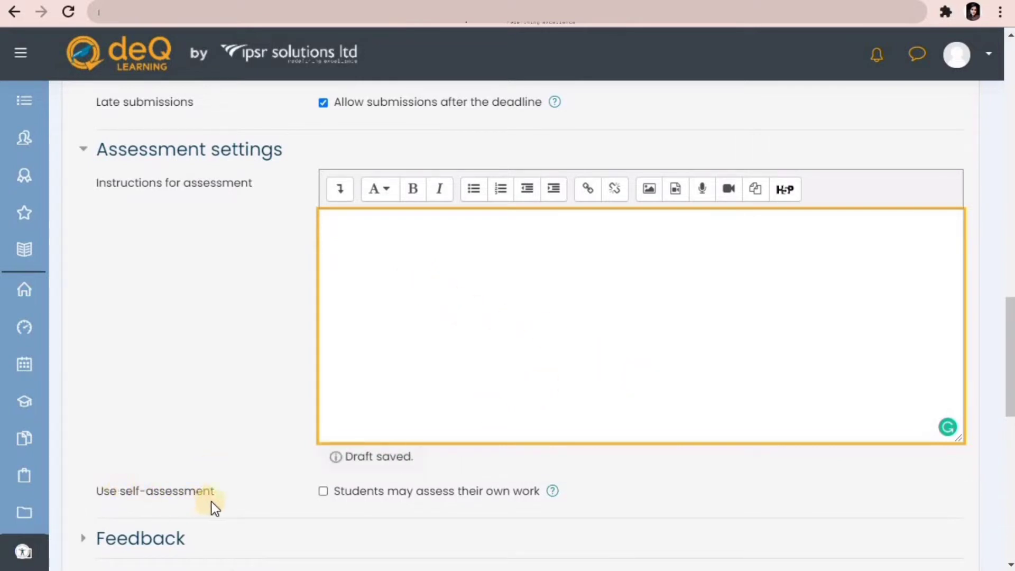
click(321, 491)
drag(1008, 347, 1009, 415)
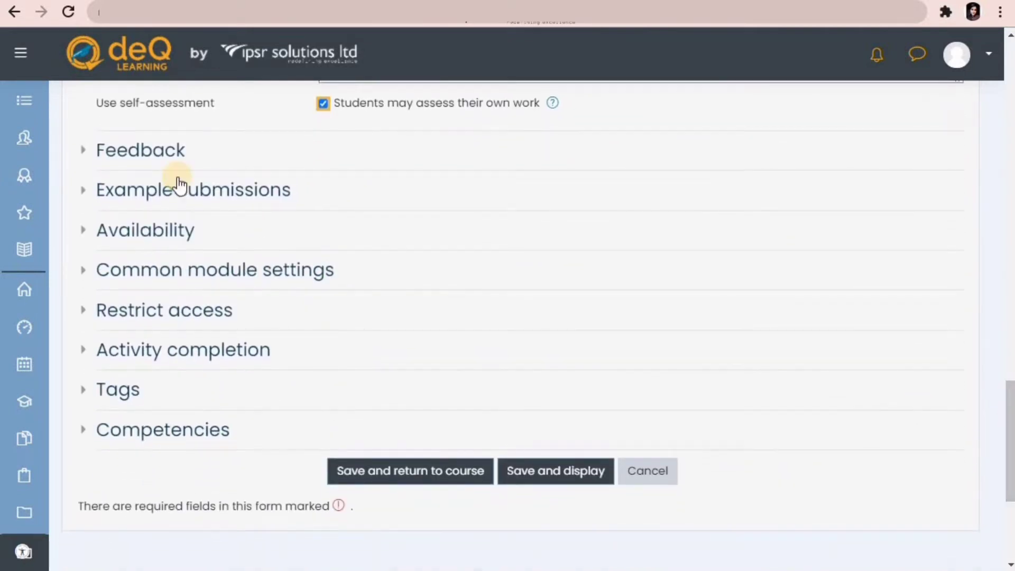
click(139, 153)
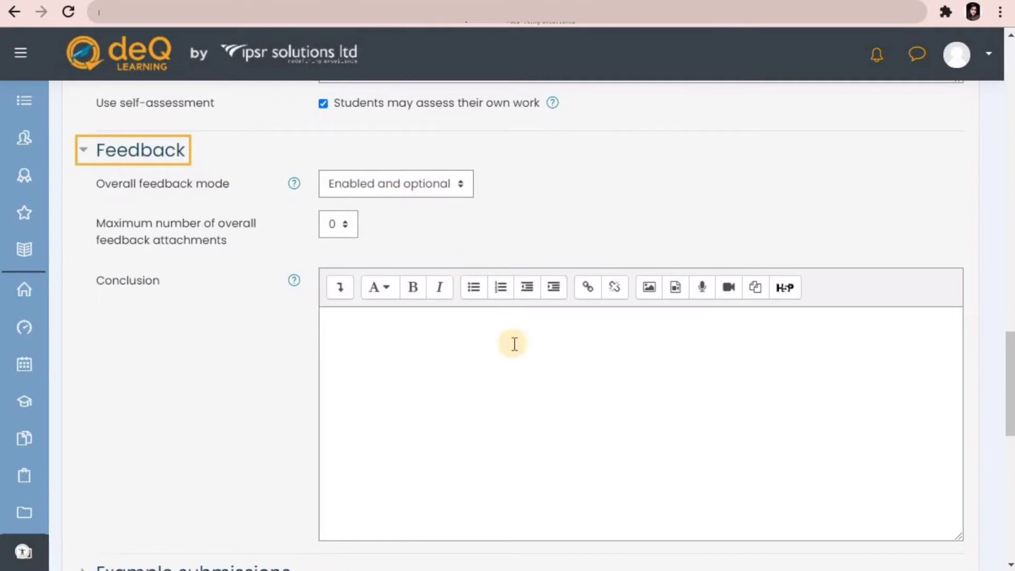
drag(1009, 337, 1009, 349)
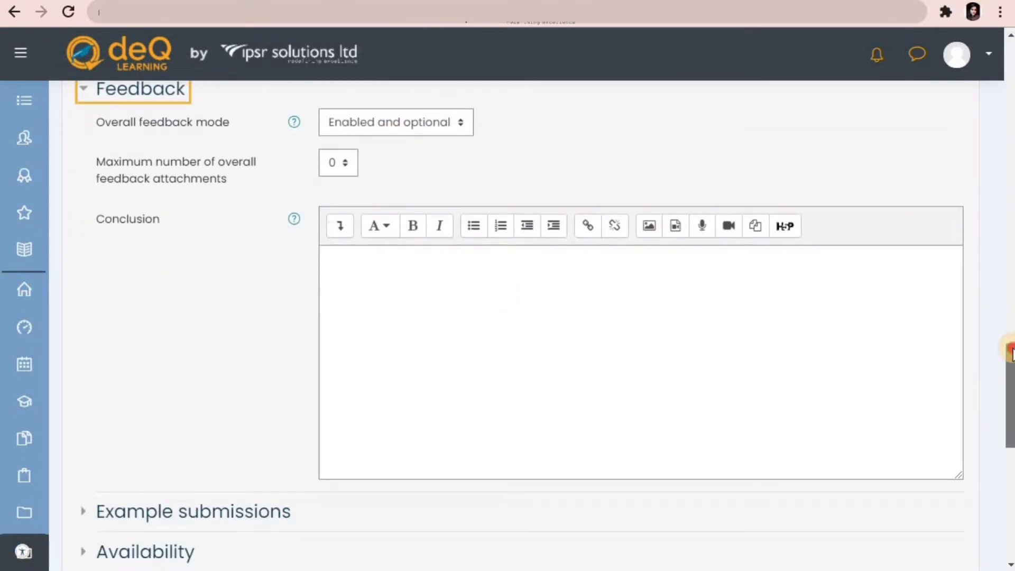
scroll(596, 374, down, 5)
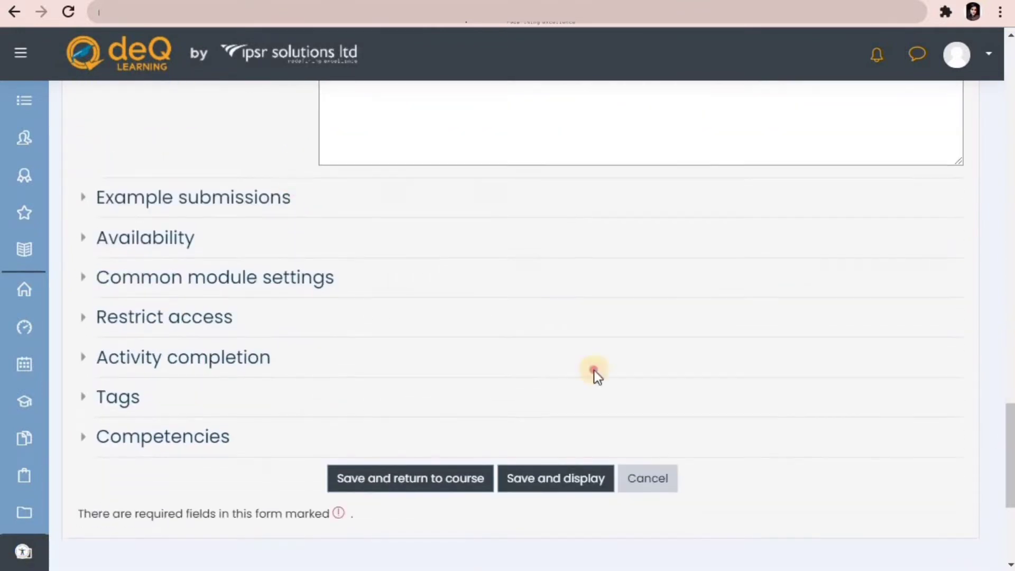
click(250, 210)
click(321, 227)
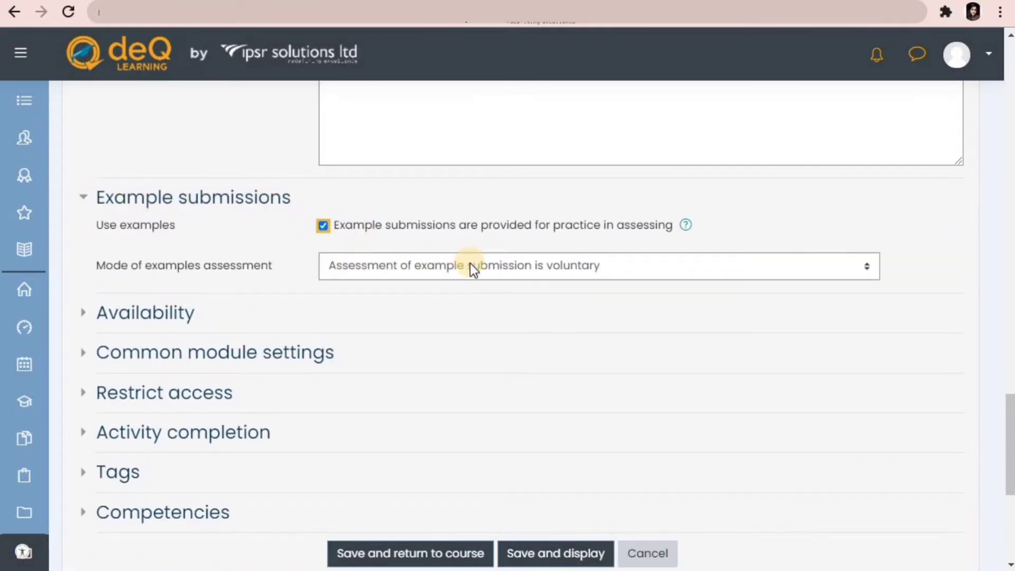
click(333, 226)
- Enable the opening of submissions from 27 September 2021 and set the submissions deadline to 30 September 2021
click(149, 276)
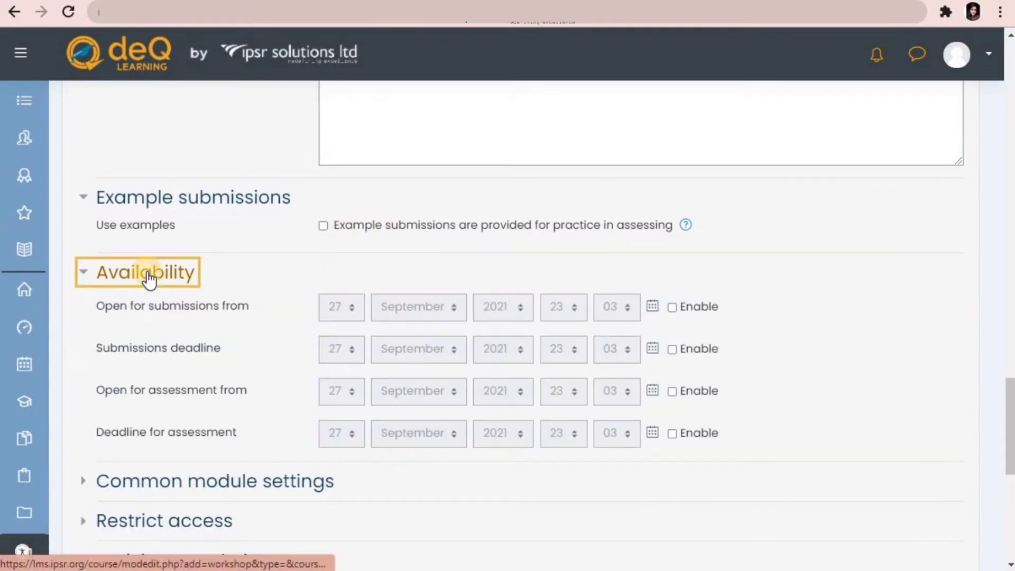
drag(1004, 445, 1010, 465)
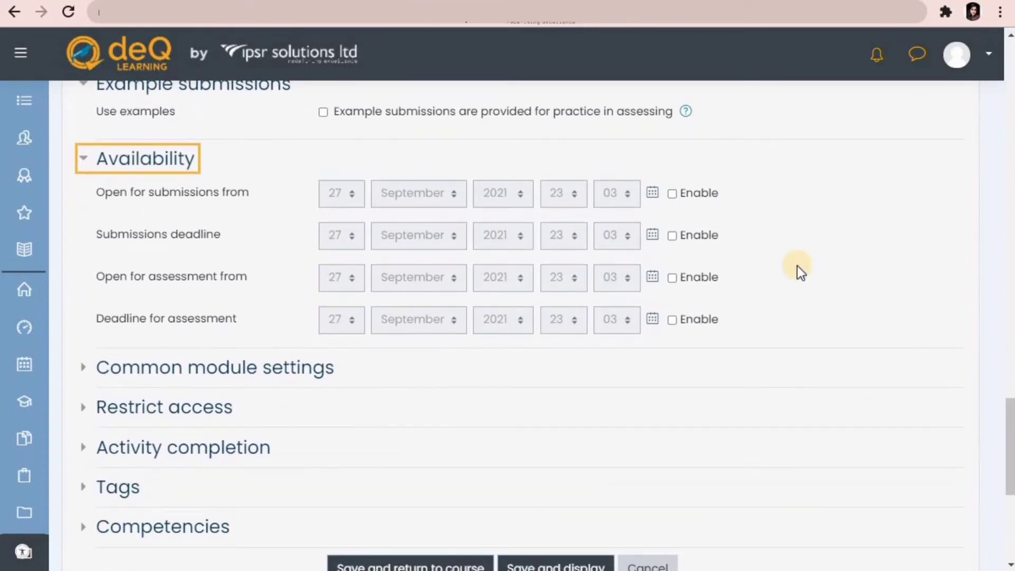
click(673, 193)
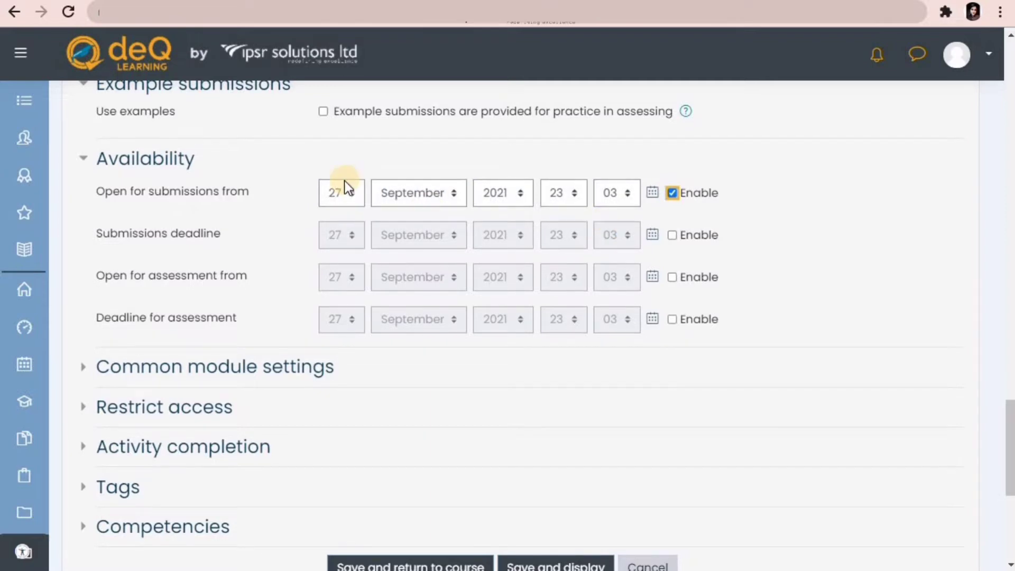
click(703, 238)
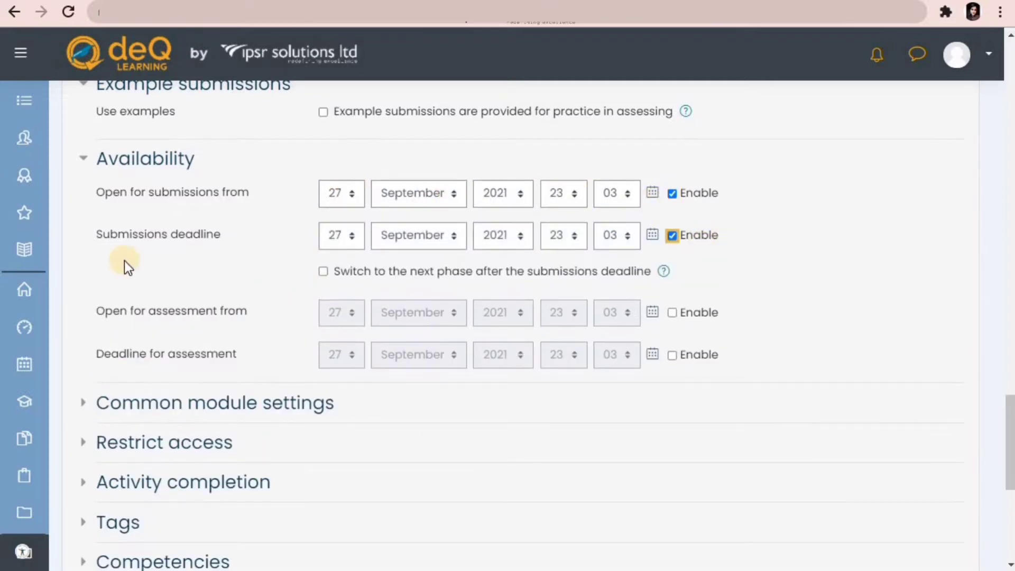
click(335, 236)
scroll(360, 448, down, 2)
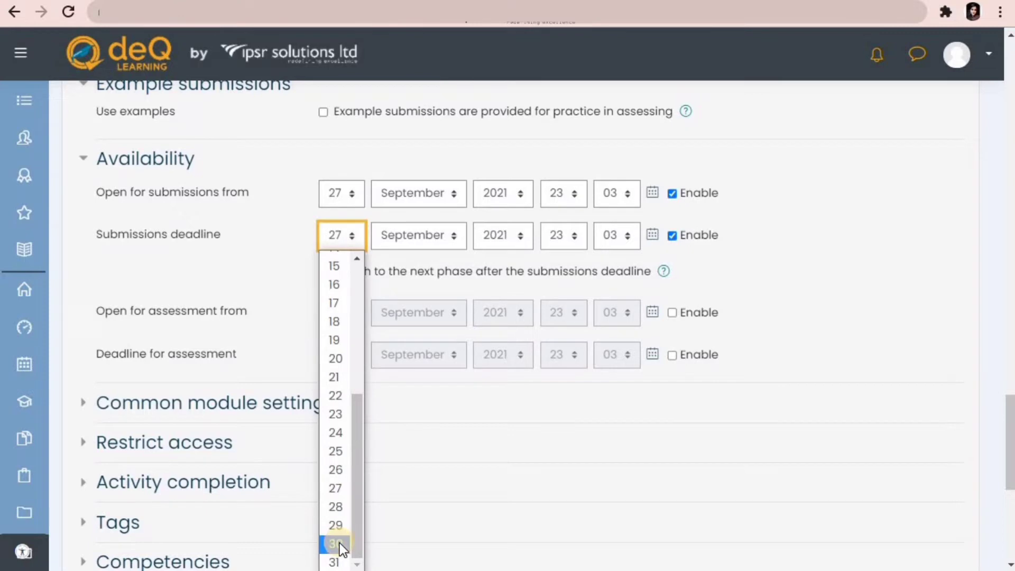
click(339, 540)
click(646, 290)
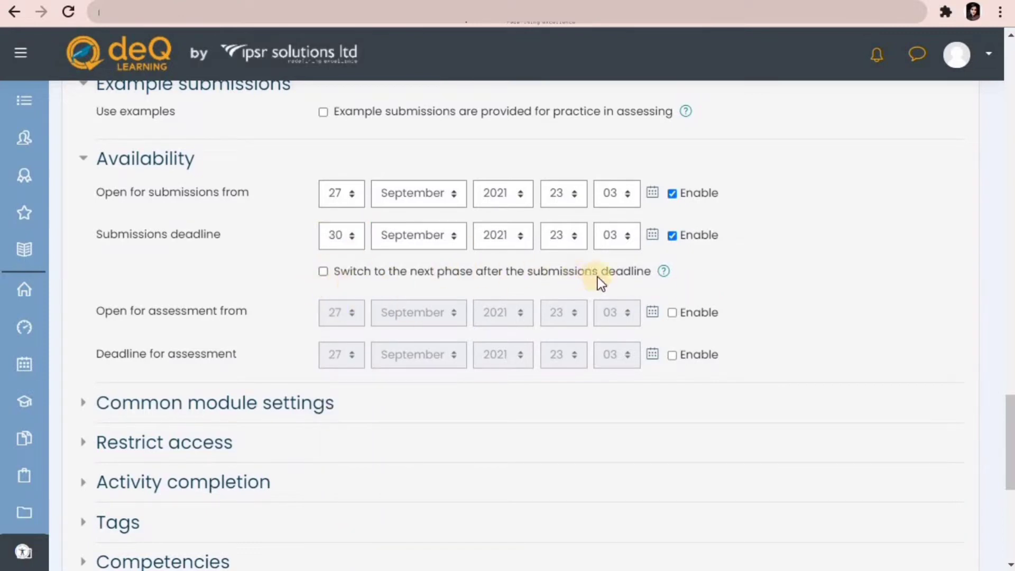
- Turn on switching to the next phase after the submissions deadline, and enable opening for assessment from 30 September 2021
click(322, 272)
click(684, 315)
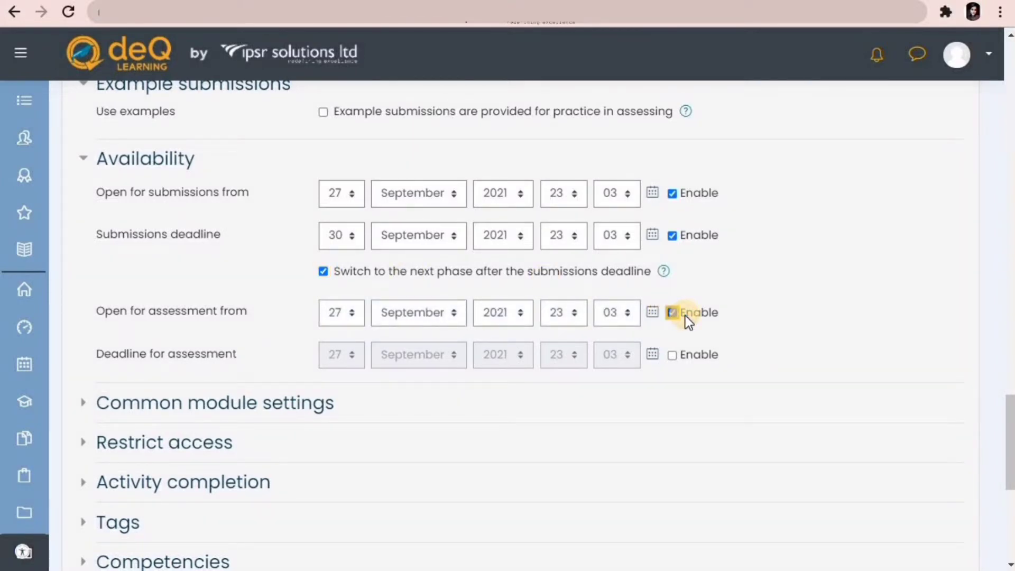
click(347, 317)
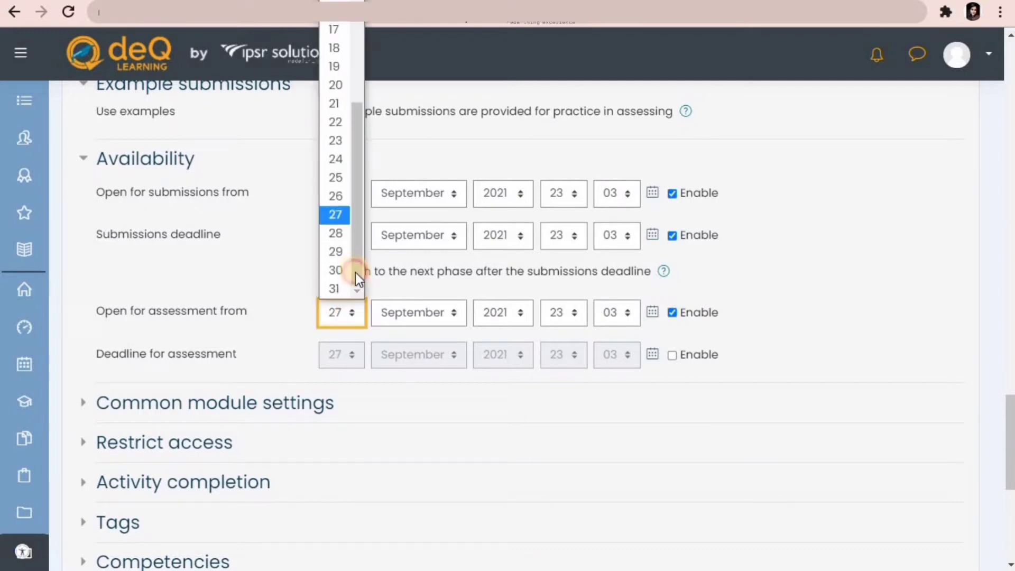
click(355, 271)
- Enable the deadline for assessment and set it to 1 October 2021
click(672, 355)
click(341, 354)
scroll(341, 296, down, 2)
click(338, 332)
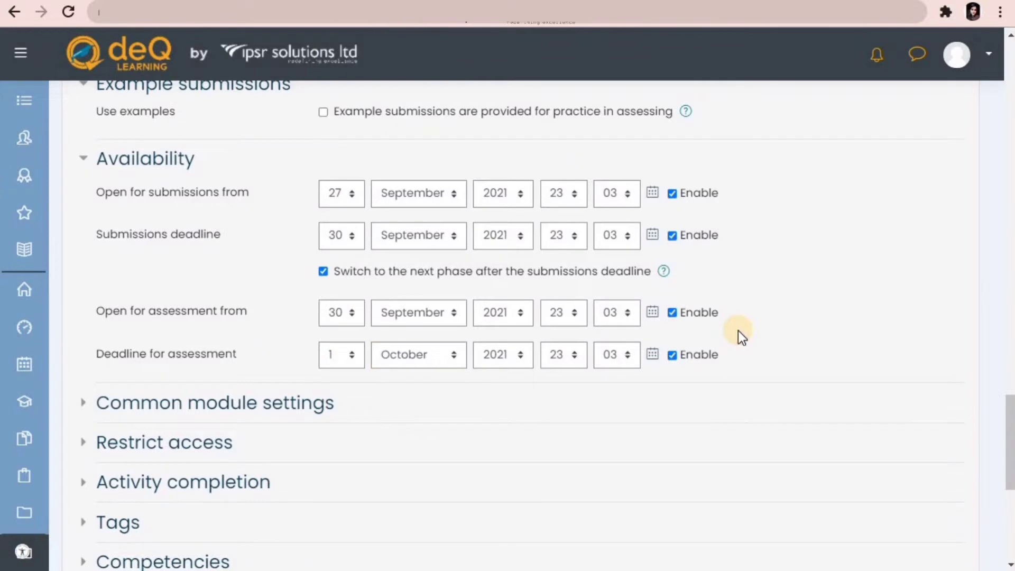
- Set the group mode to No groups in the common module settings, and collapse that section
scroll(246, 278, down, 3)
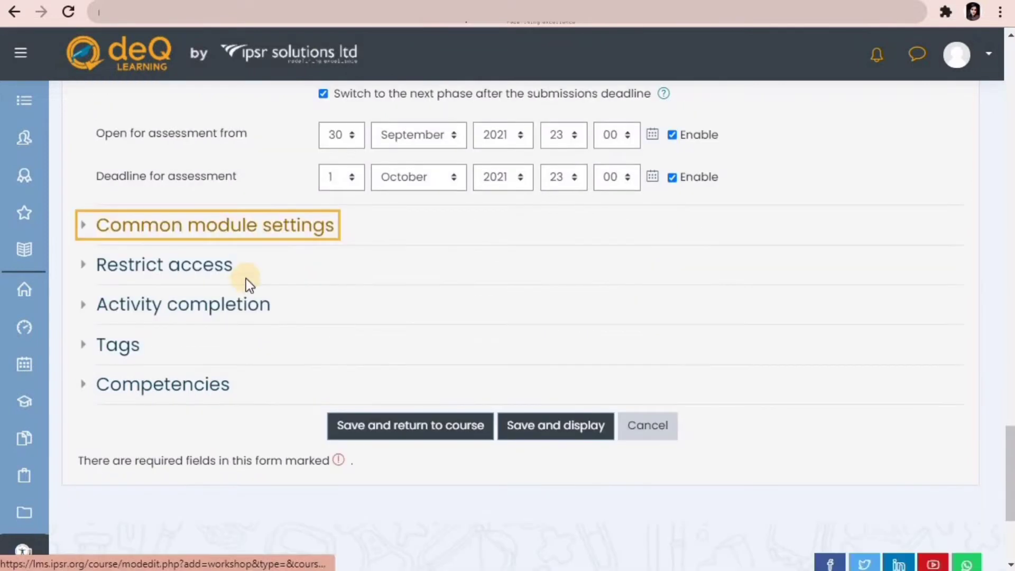
click(234, 242)
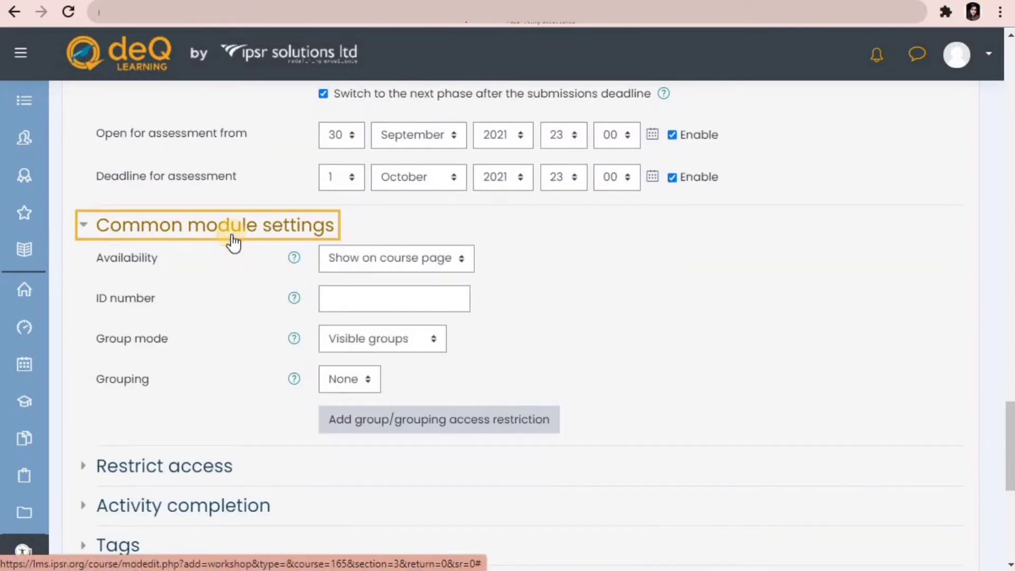
click(353, 378)
click(354, 376)
click(352, 337)
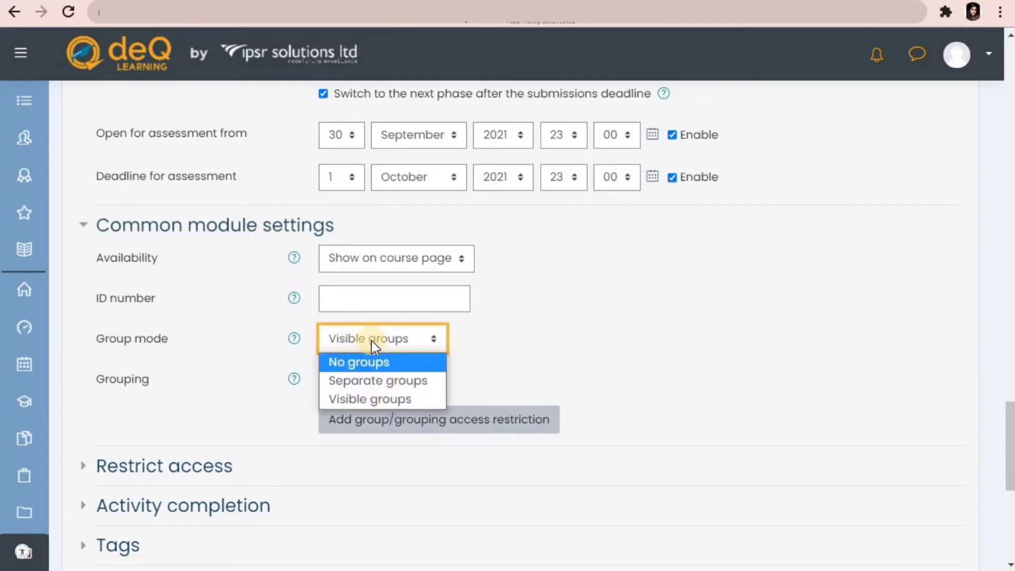
click(378, 363)
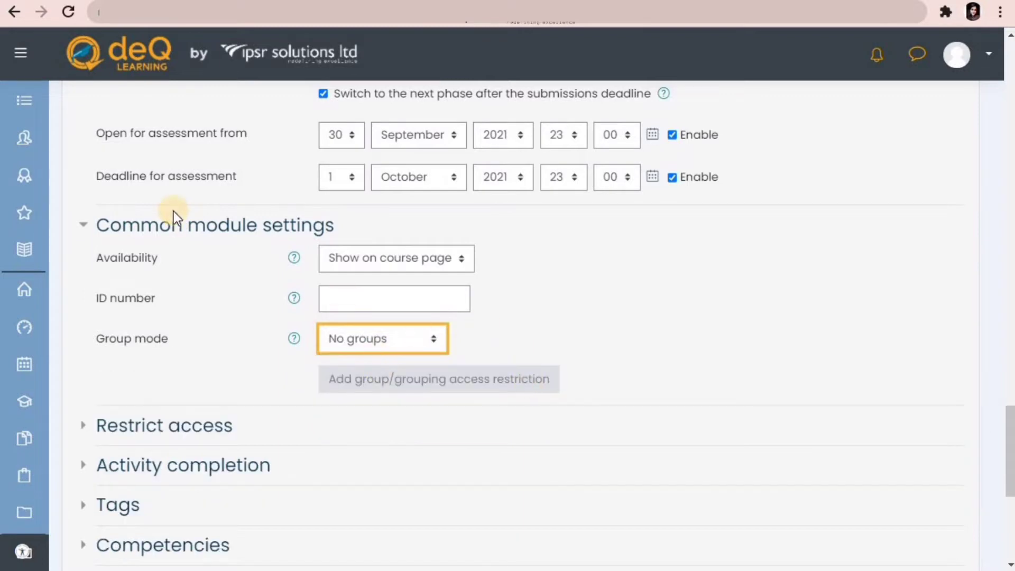
click(202, 227)
- Add an access restriction requiring completion of the Task 4 - Clubhouse Event activity
click(216, 266)
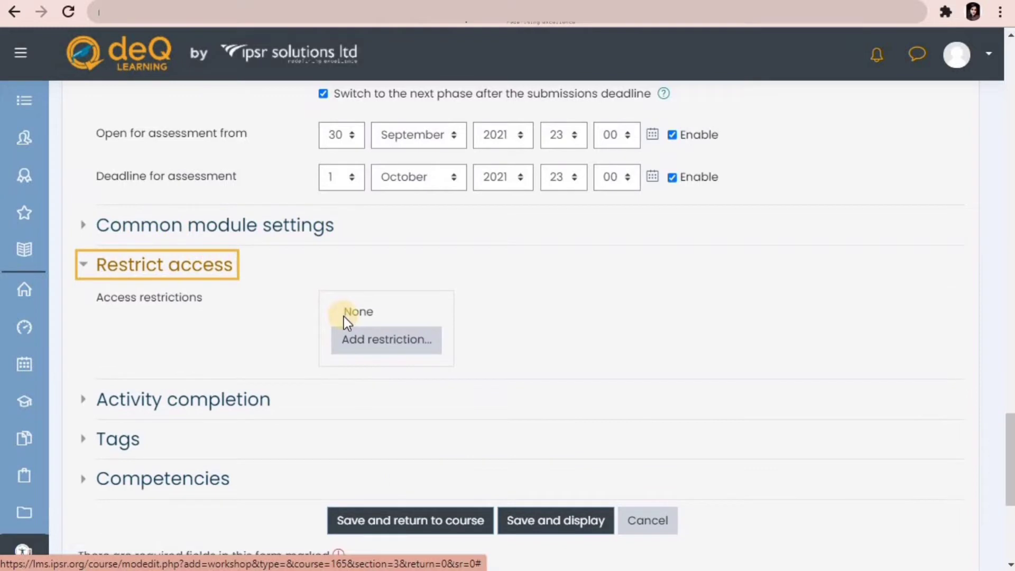
click(357, 338)
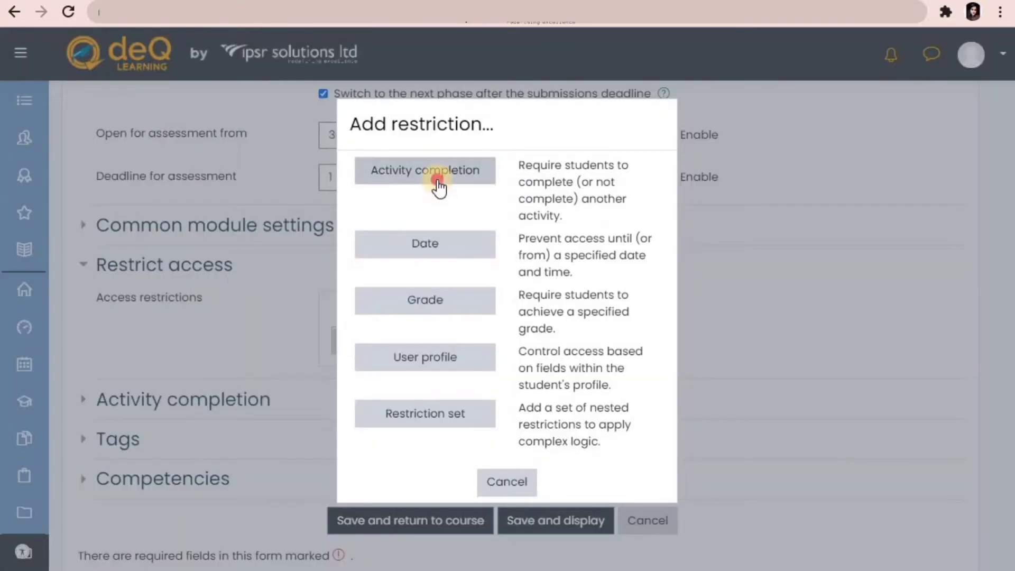
click(438, 181)
click(581, 372)
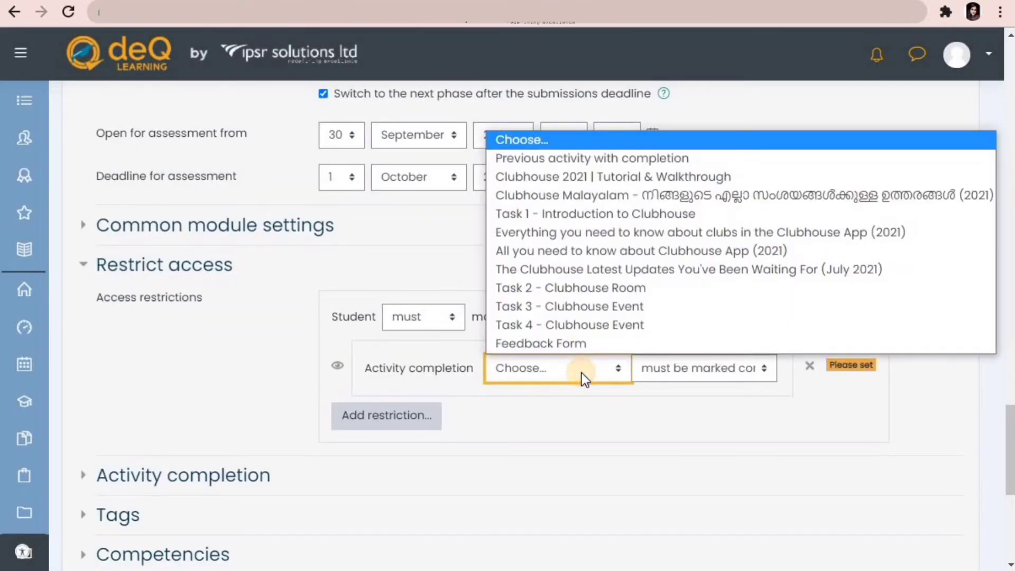
click(581, 324)
- Add a second activity completion restriction for Task 3 - Clubhouse Event
click(418, 420)
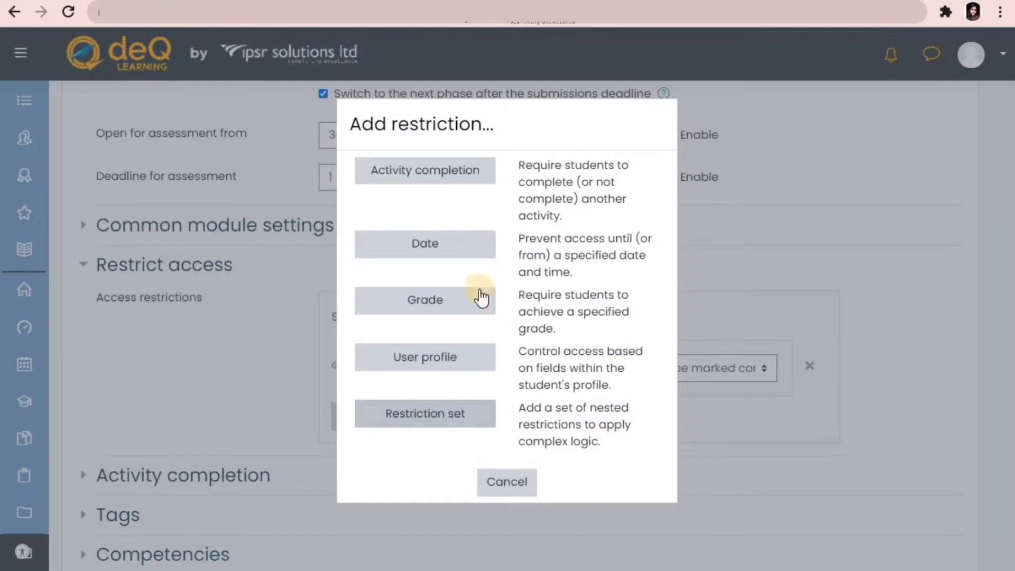
click(490, 174)
click(583, 446)
click(572, 403)
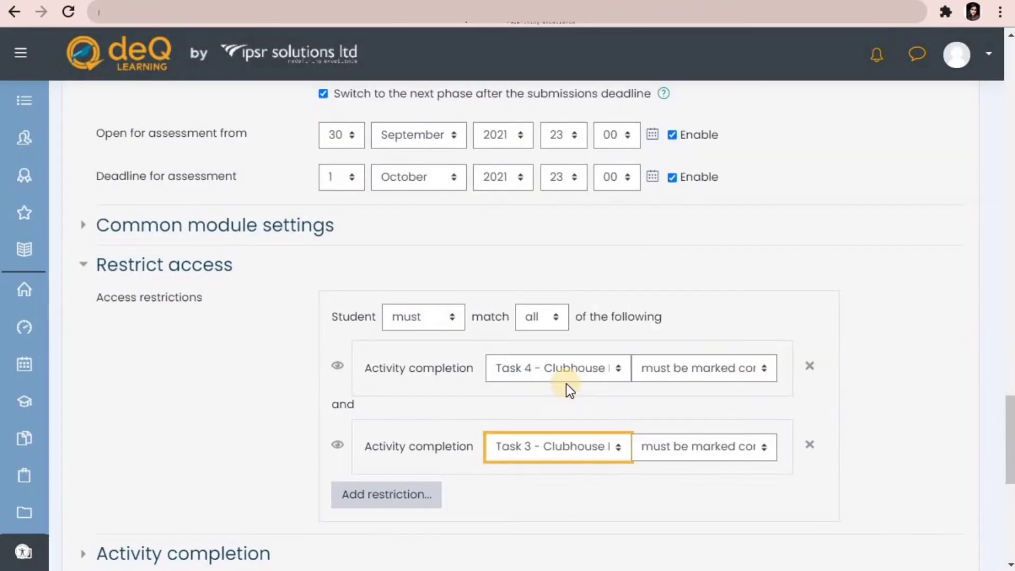
- Add a third activity completion restriction for Task 2 - Clubhouse Room
click(403, 493)
click(451, 181)
click(608, 528)
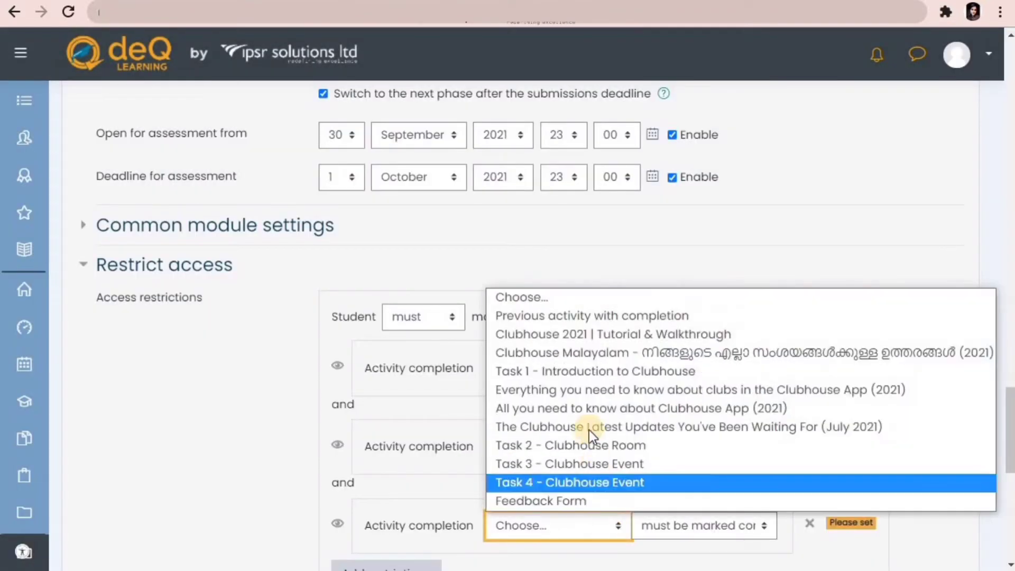
click(589, 441)
- Check the match options for the access restrictions, keeping must and all, and view the available restriction types without adding one
click(423, 316)
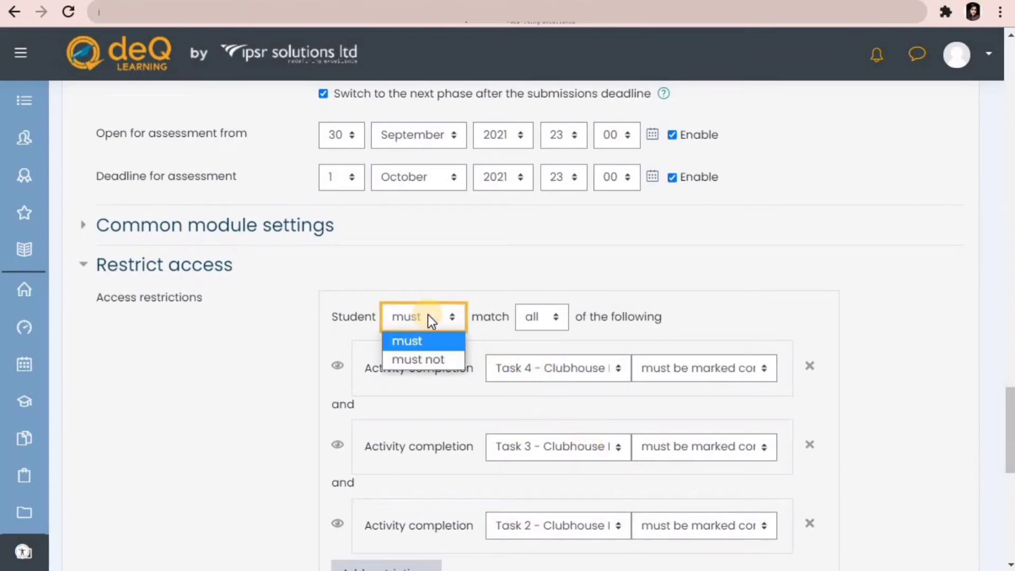
click(443, 339)
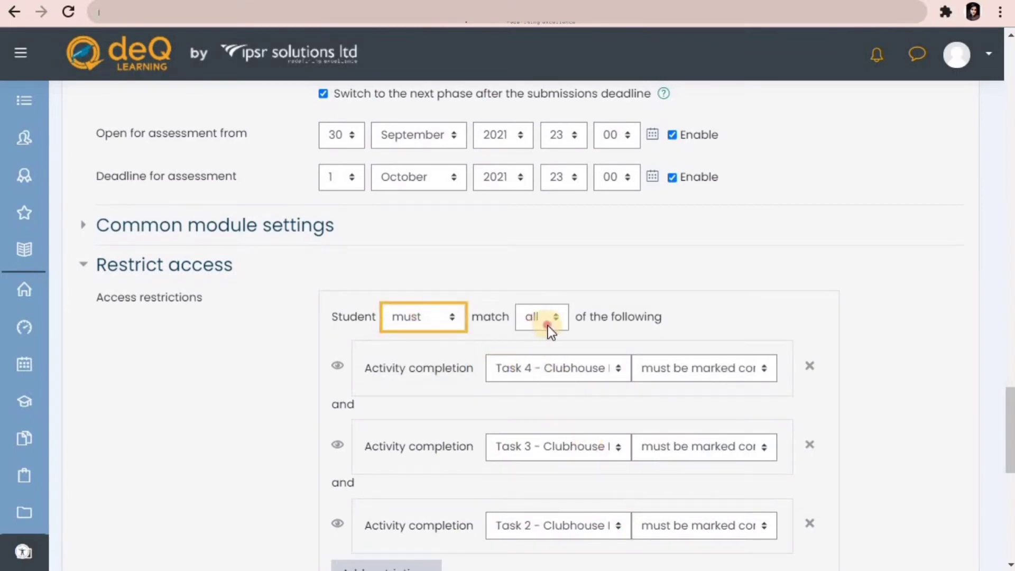
click(547, 325)
click(778, 333)
scroll(994, 390, down, 8)
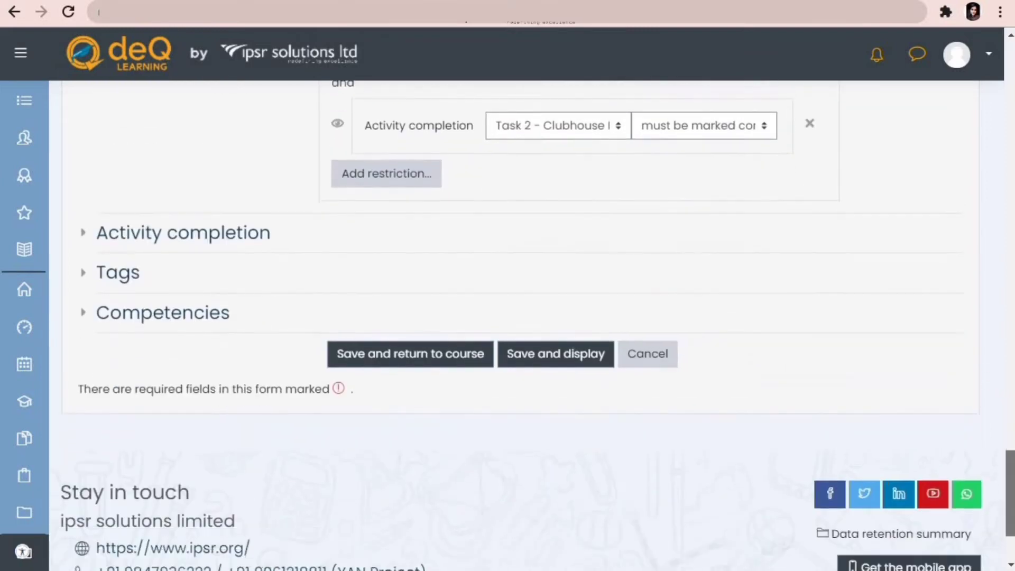
click(346, 148)
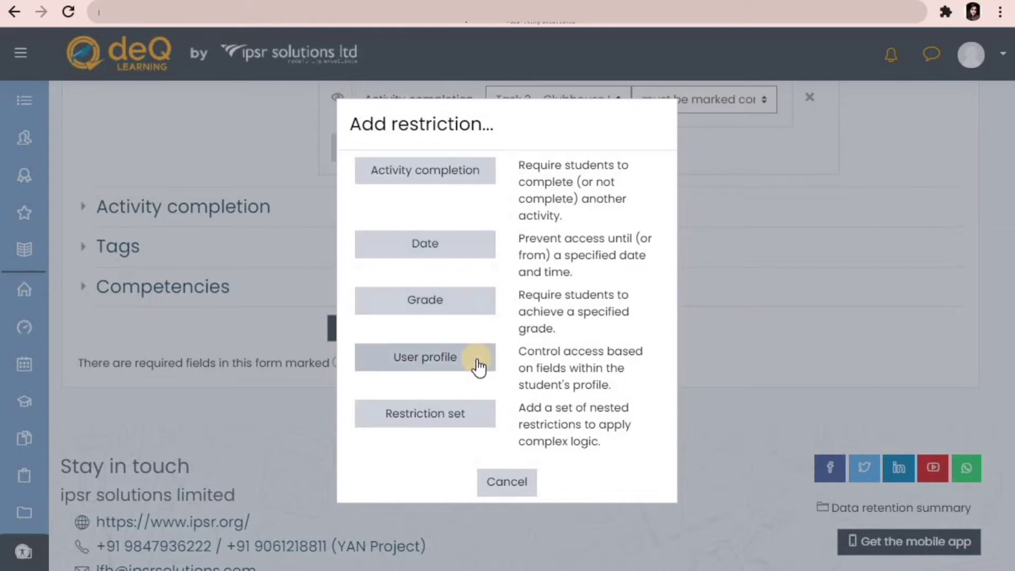
click(503, 482)
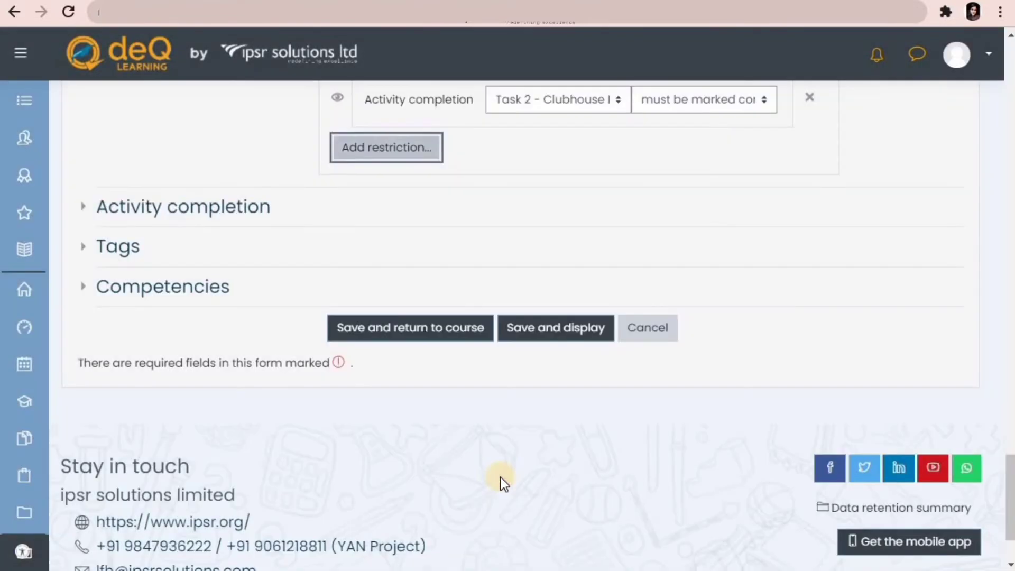
- Set completion tracking to show the activity as complete when conditions are met, leaving the required grade as Grade not required
click(135, 208)
click(590, 242)
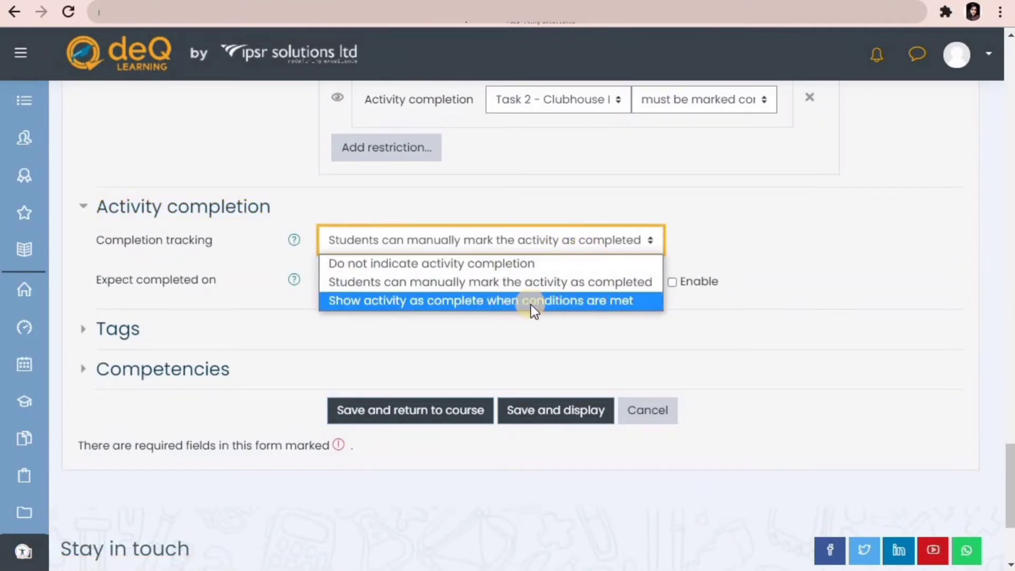
click(618, 302)
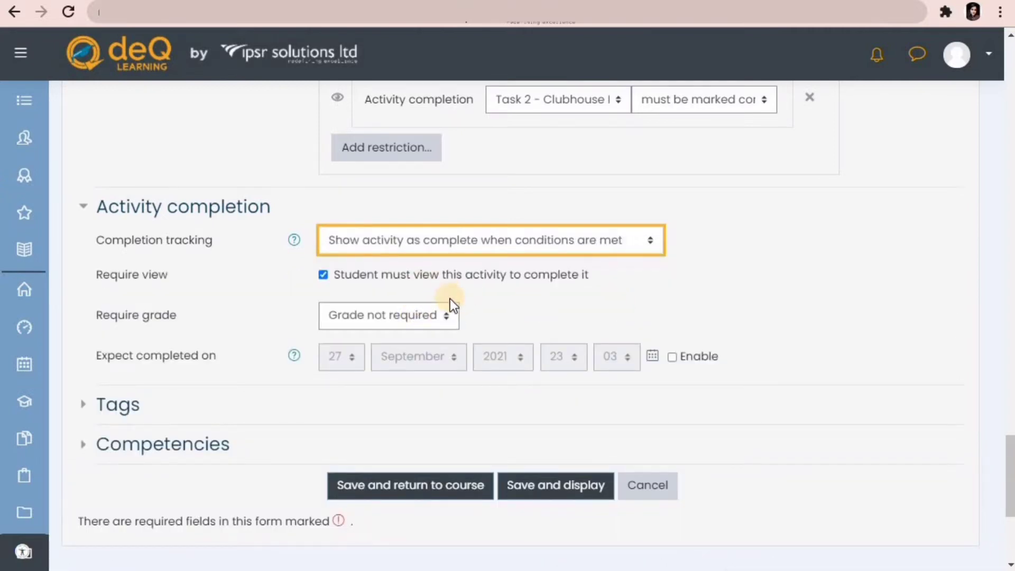
click(434, 313)
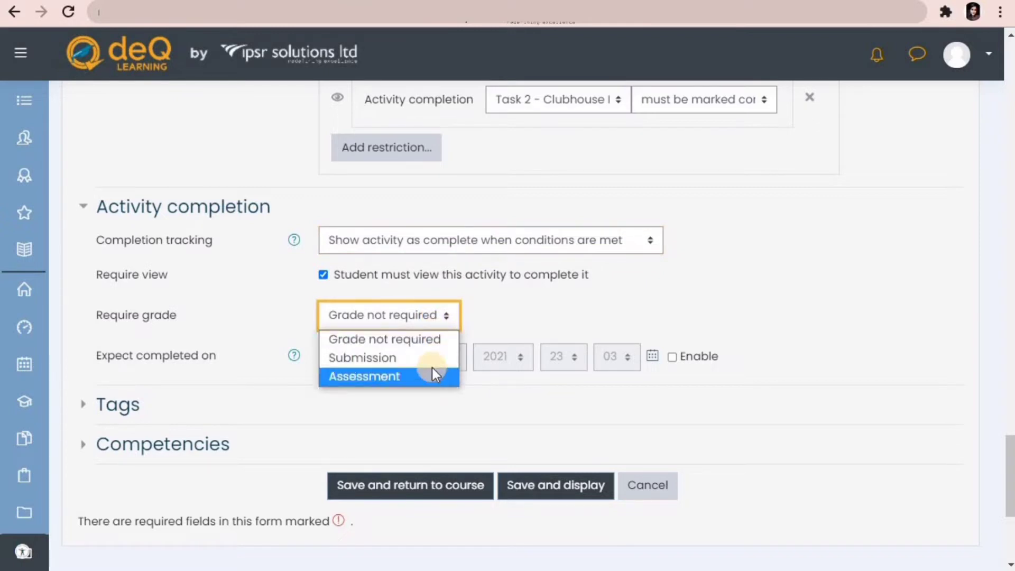
click(550, 314)
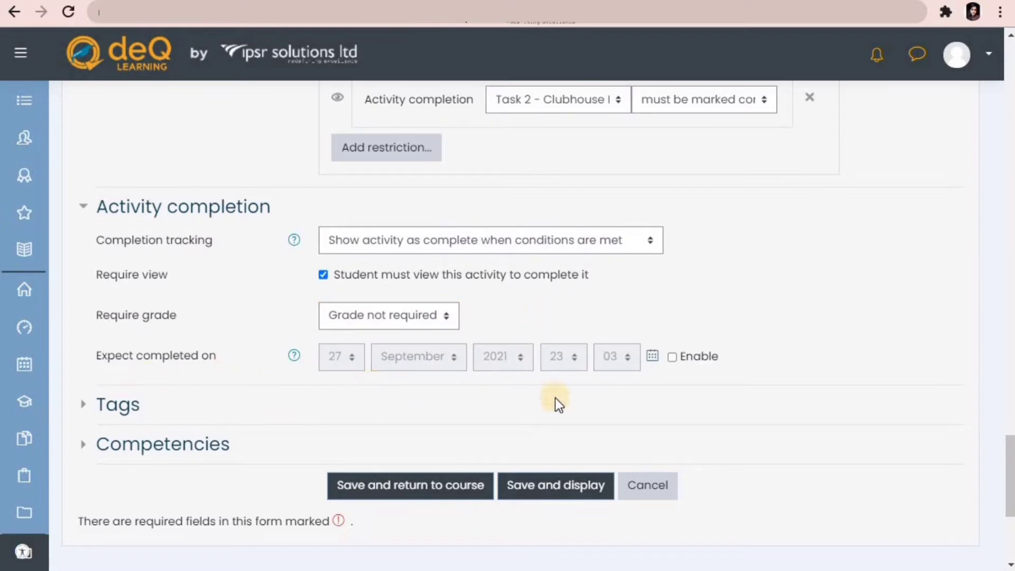
- Save and display the workshop, and review its phase overview and description
click(597, 493)
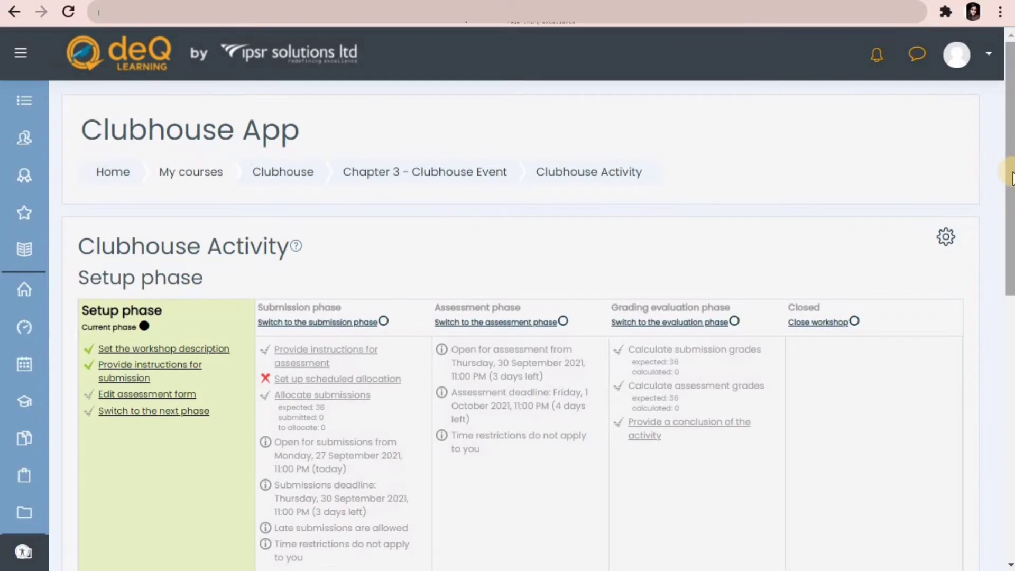
drag(1012, 177, 1012, 209)
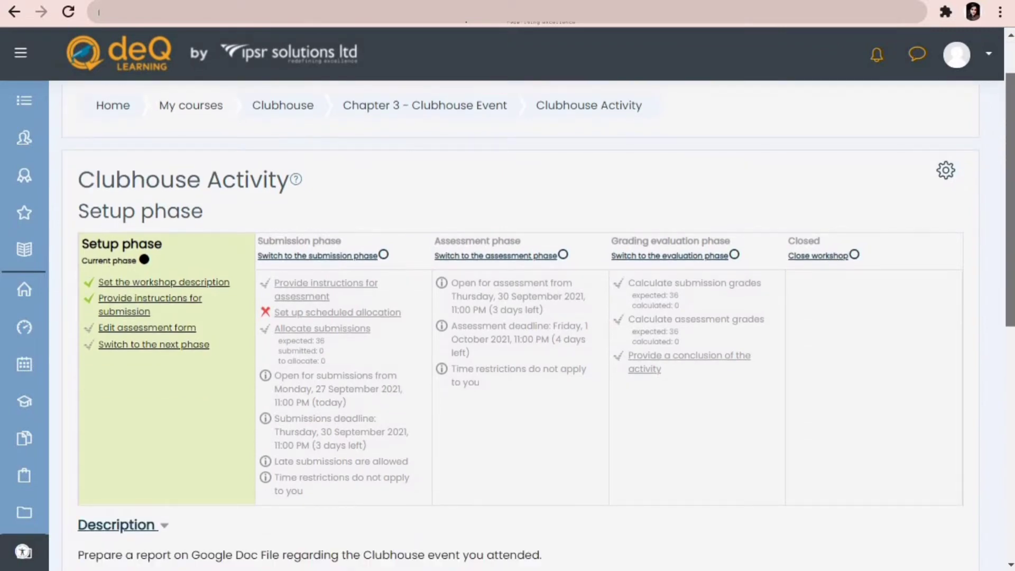
scroll(539, 323, down, 1)
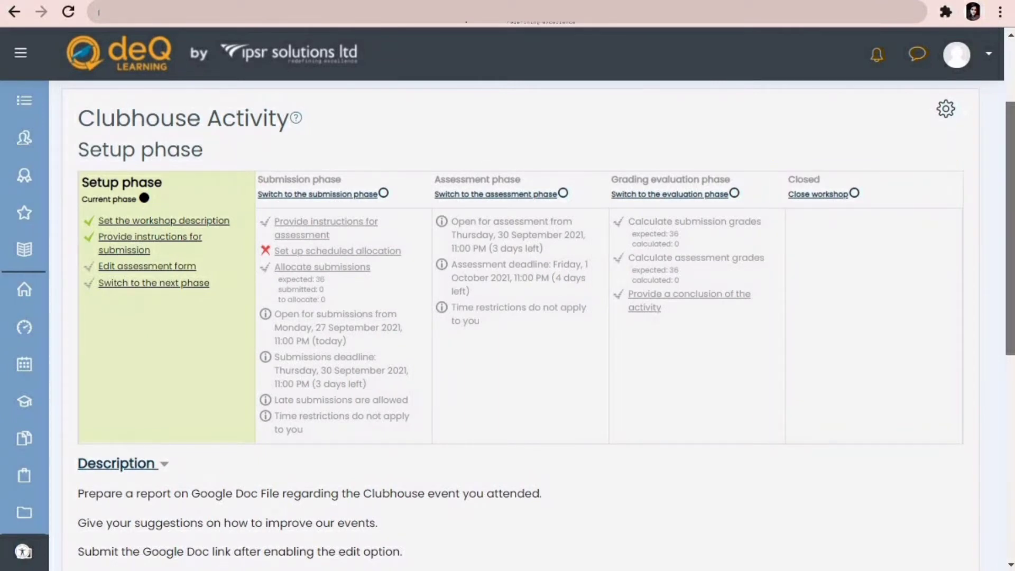
scroll(534, 322, up, 1)
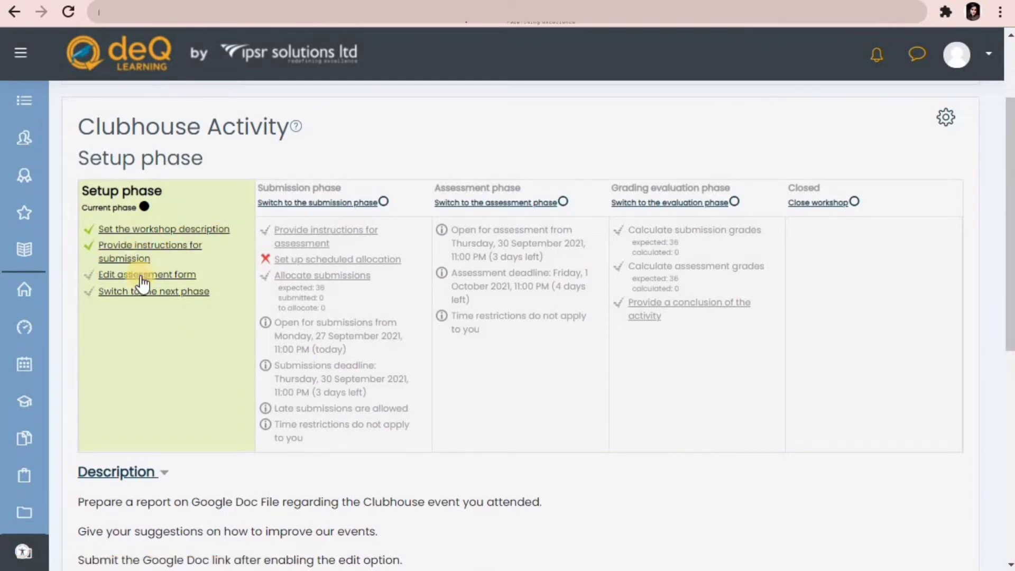
- Open the assessment form for editing and enter "Have they mentioned event details clearly?" as the description of Assertion 1
click(185, 274)
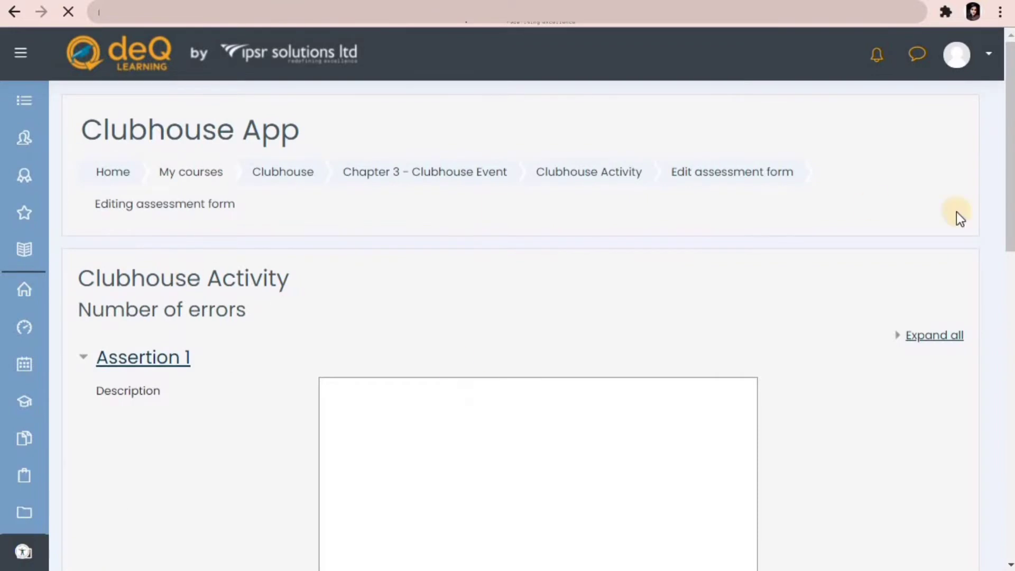
scroll(1008, 230, down, 4)
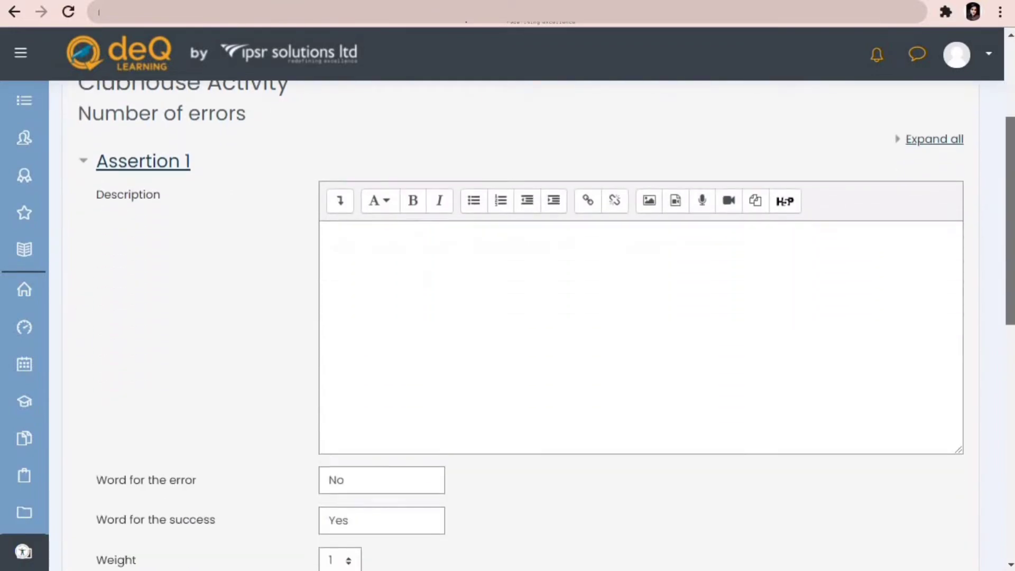
click(681, 268)
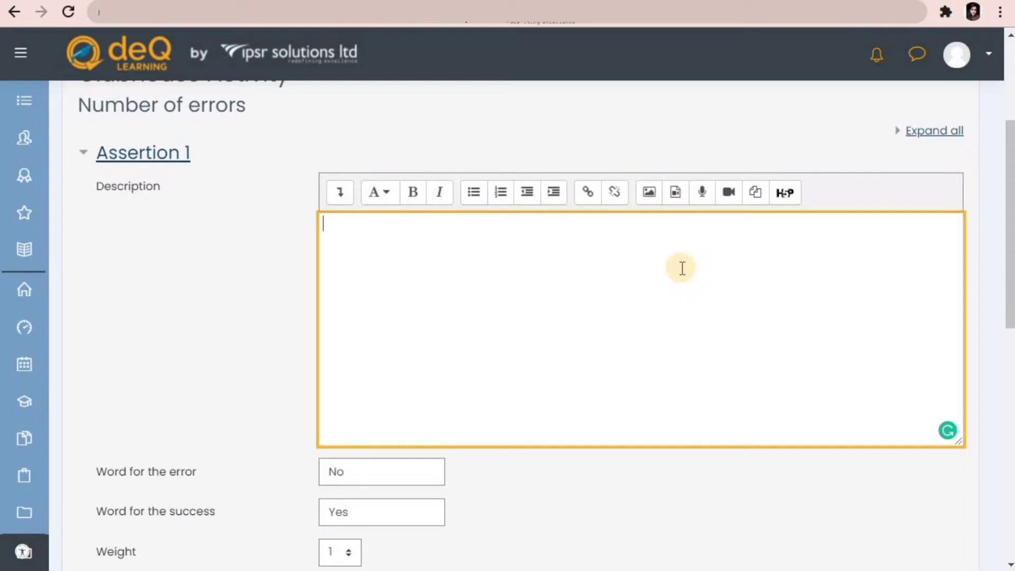
text(Have they mentioned event details clearly?)
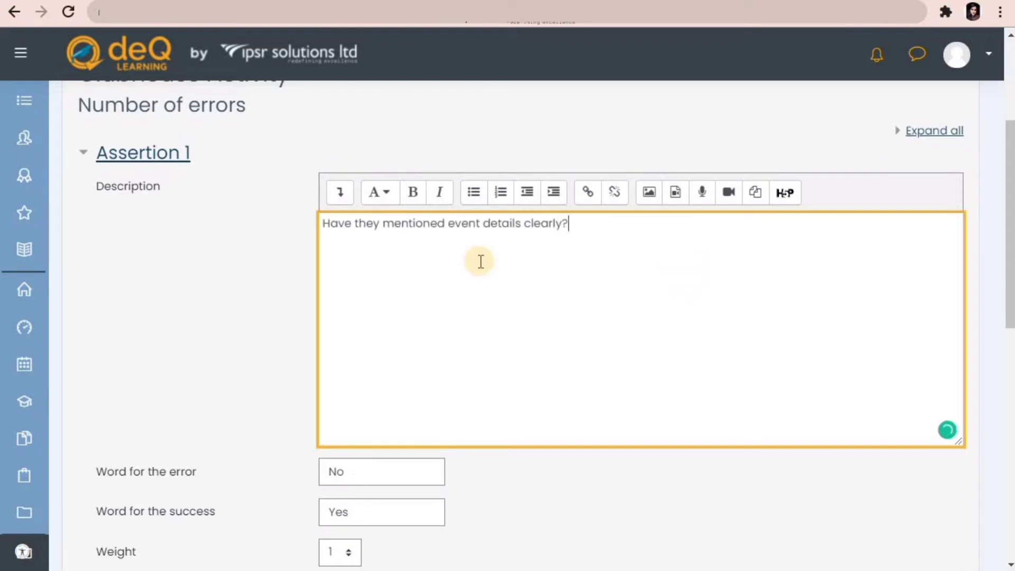
- Set the weight of Assertion 1 to 5
mouse_move(1010, 248)
mouse_down()
mouse_move(1011, 307)
mouse_move(1007, 227)
mouse_move(1009, 237)
mouse_up()
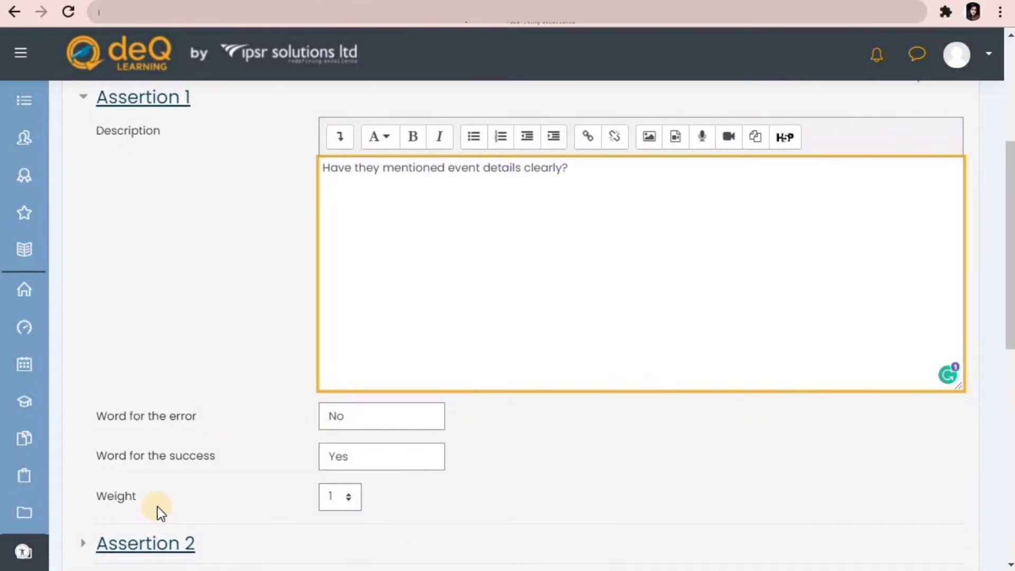
click(347, 497)
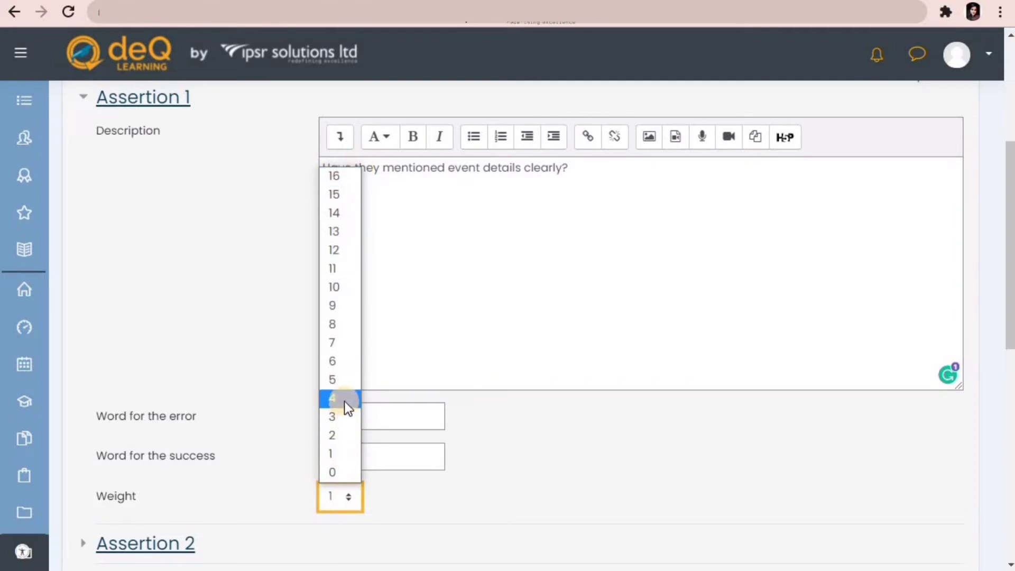
click(342, 379)
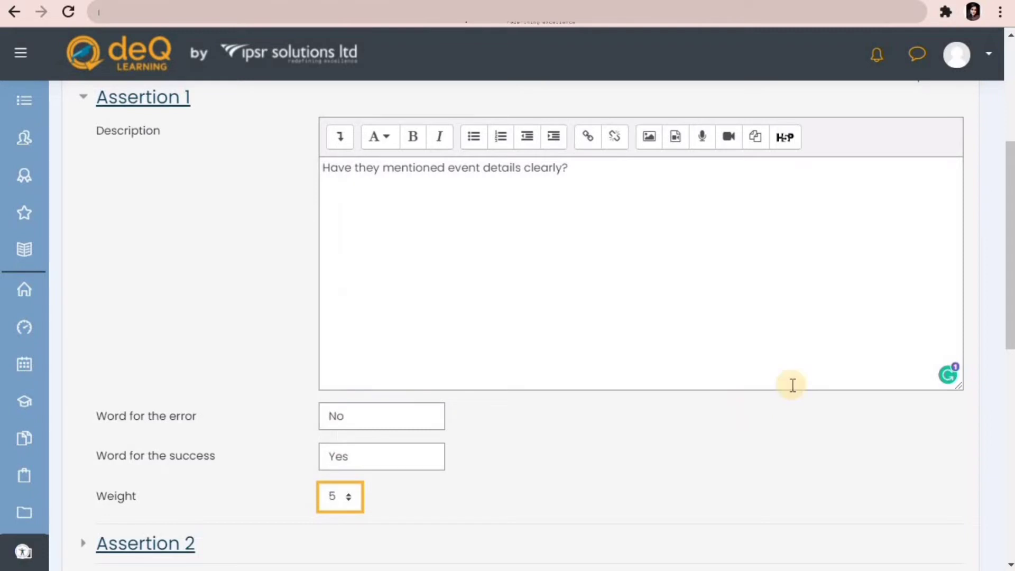
- Enter "Have they mentioned suggestions for future clubhouse events?" as the description of Assertion 2
drag(1012, 309, 1012, 399)
scroll(443, 365, down, 1)
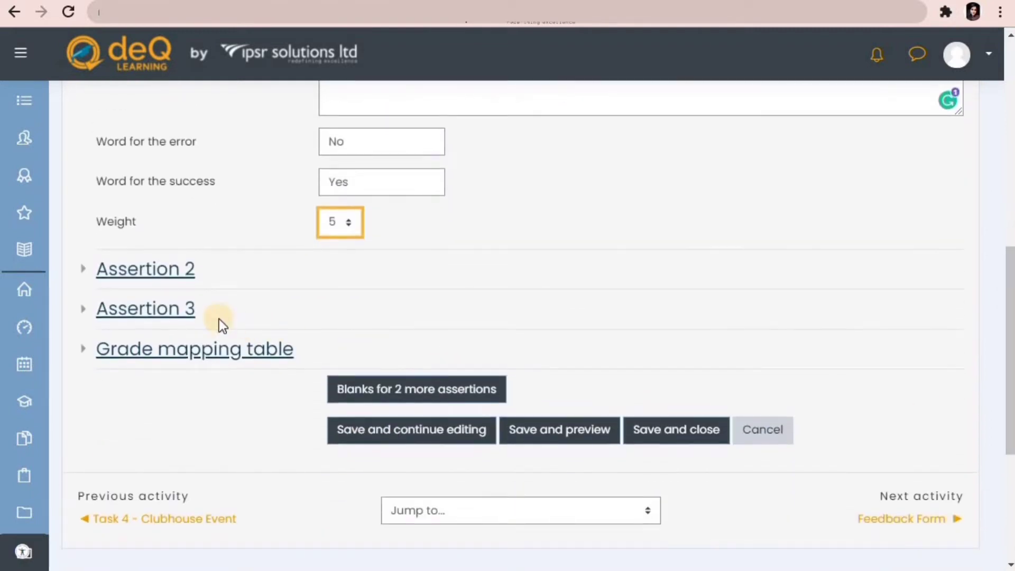
click(170, 273)
click(593, 374)
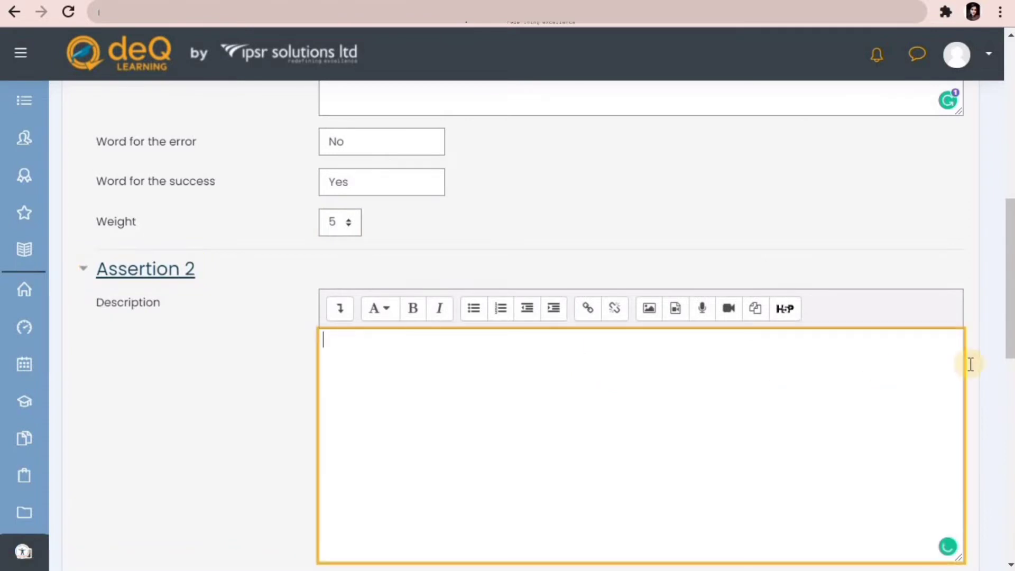
drag(1009, 317, 1009, 345)
text(Have they mentioned suggestions for future clubhouse events?)
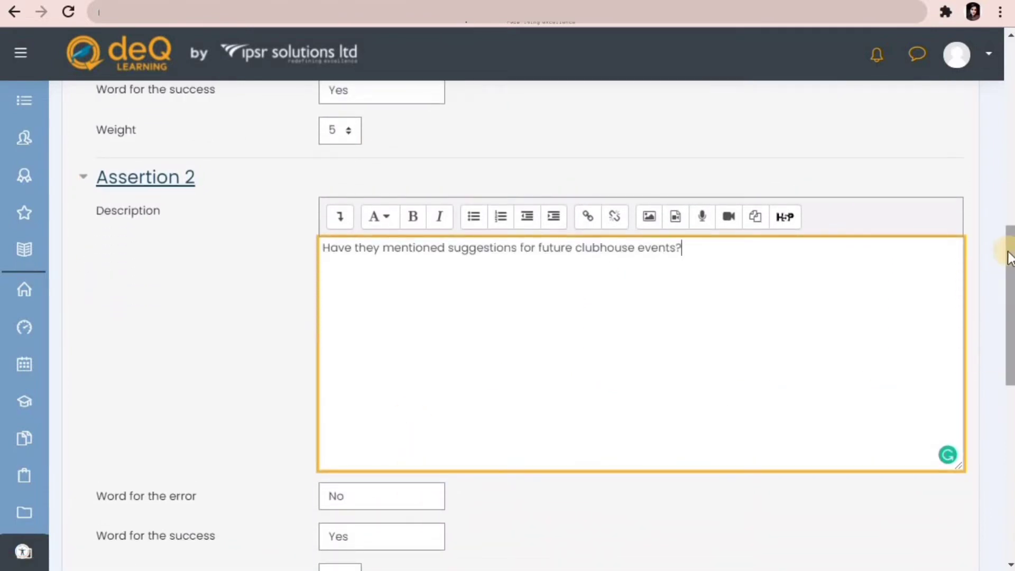
- Set the weights of Assertion 2 and Assertion 1 to 10
drag(1010, 258, 1009, 293)
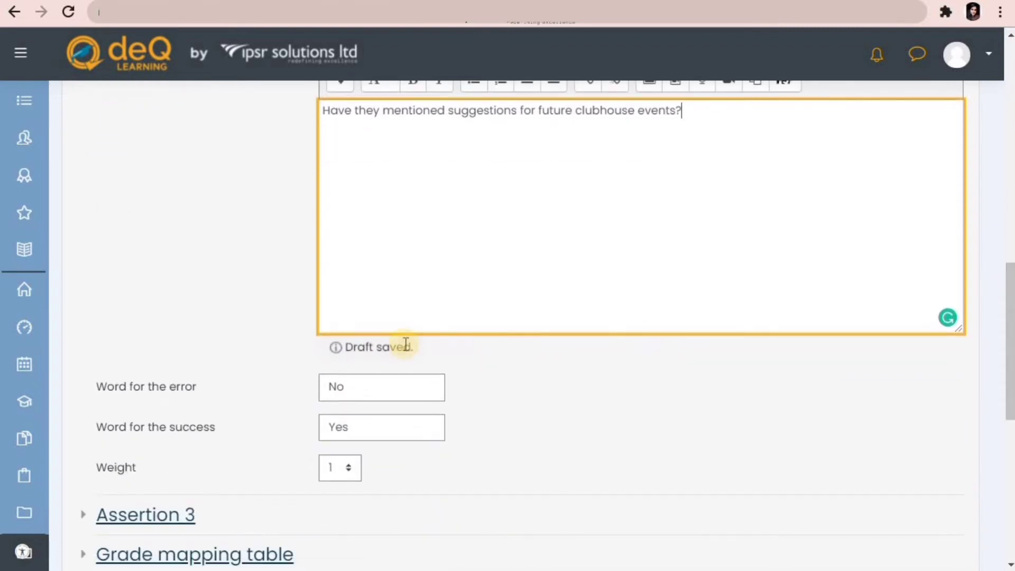
click(332, 470)
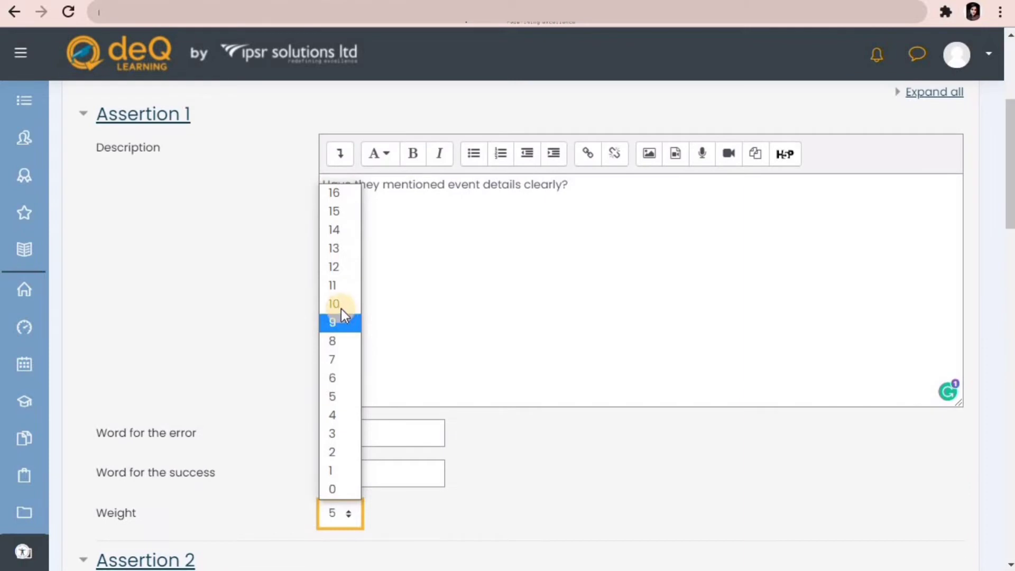
click(338, 304)
drag(1011, 205, 1011, 350)
scroll(480, 308, down, 5)
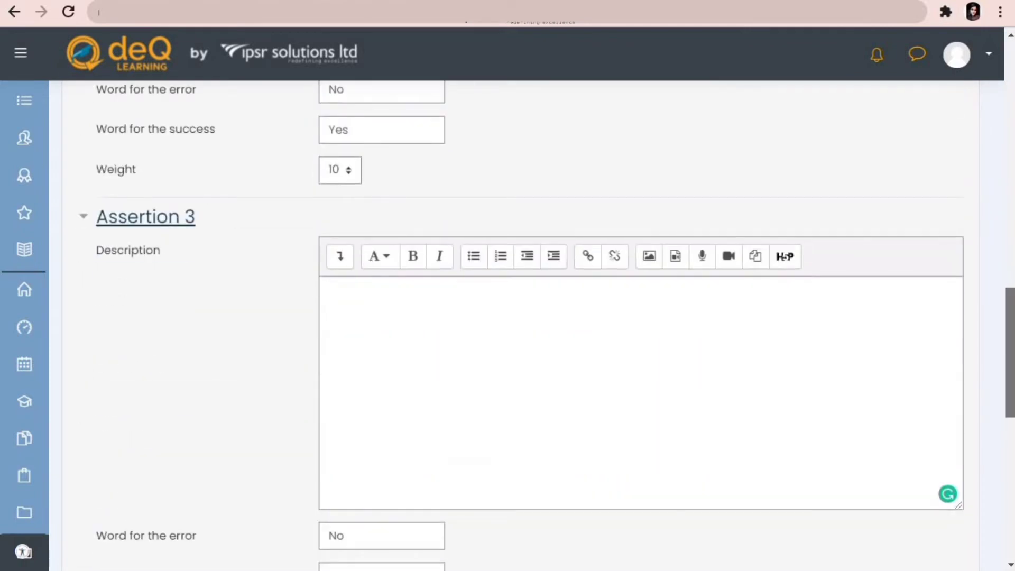
- Collapse the empty Assertion 3, then save and close the assessment form
click(179, 142)
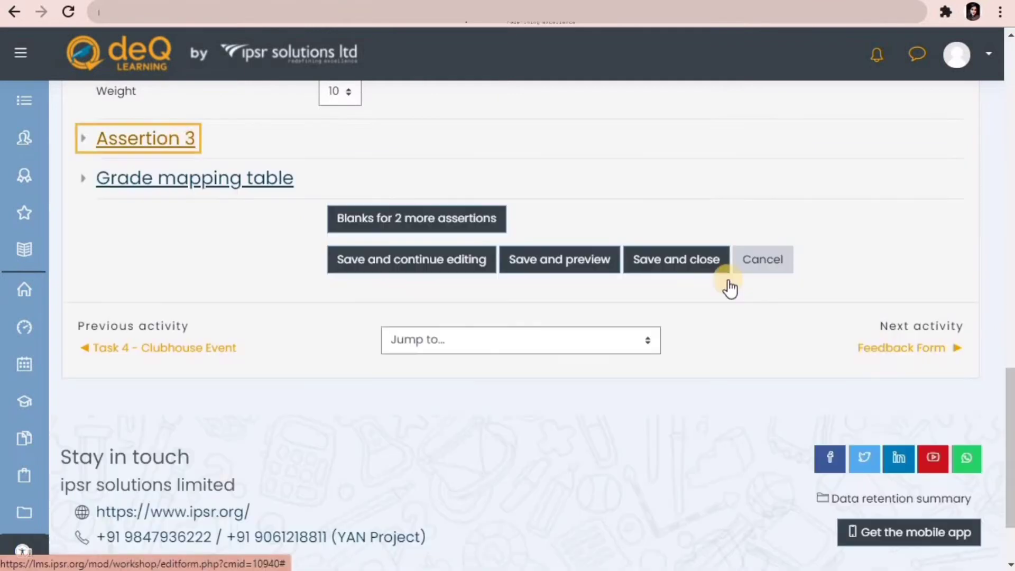
drag(1009, 380, 1007, 319)
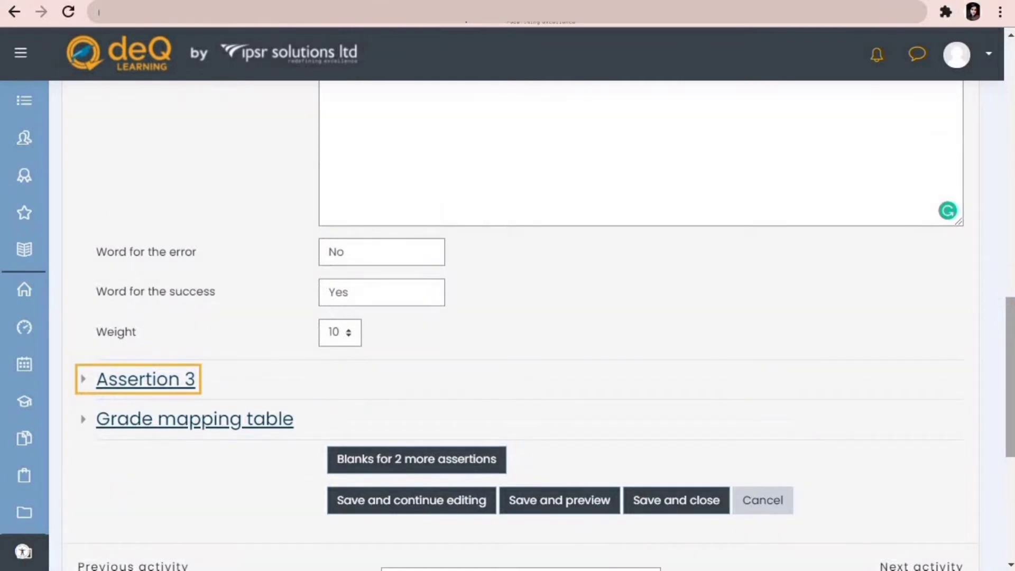
click(708, 506)
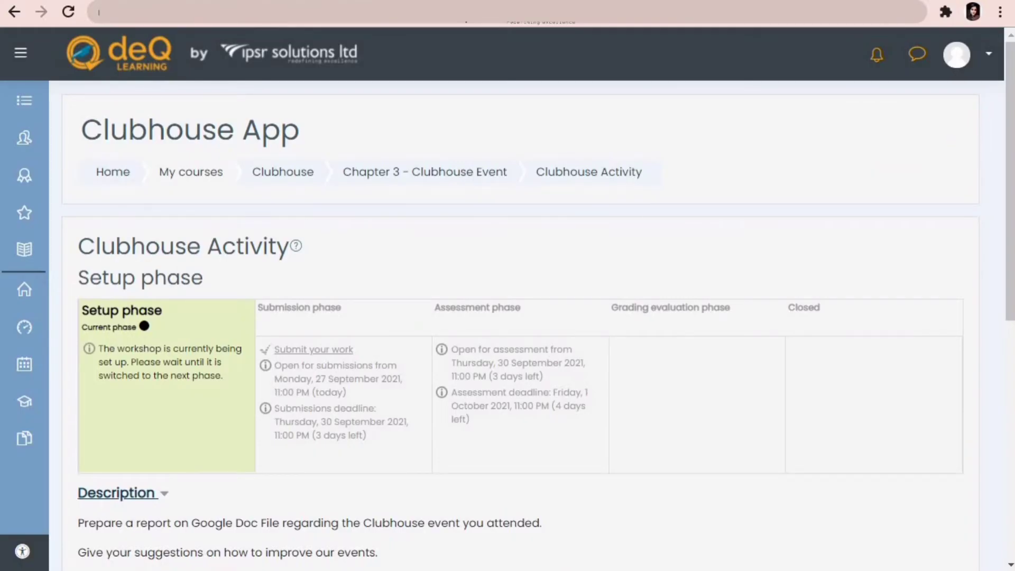
- Switch the Clubhouse Activity workshop from the setup phase to the submission phase and confirm the change
drag(1010, 110, 1011, 167)
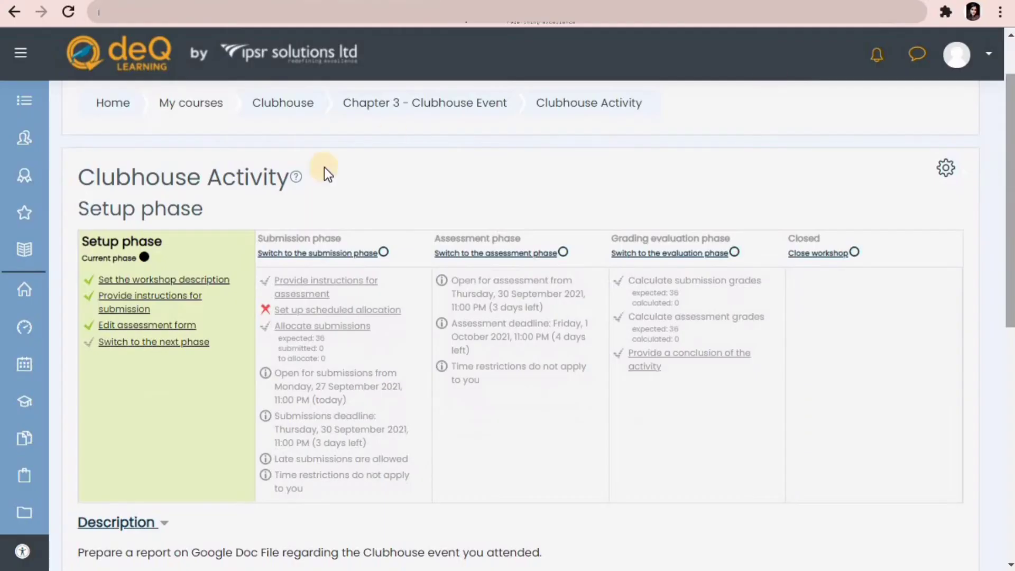
scroll(248, 344, down, 2)
click(165, 278)
click(612, 501)
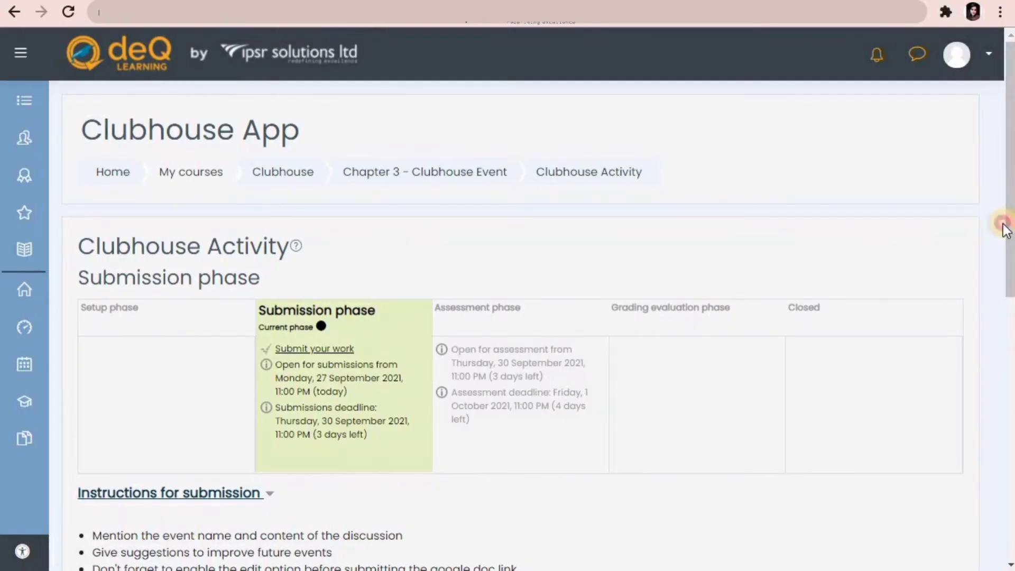
- Add a student submission titled "CH event" with the Google Docs link to the report as its content
drag(1007, 228, 1007, 321)
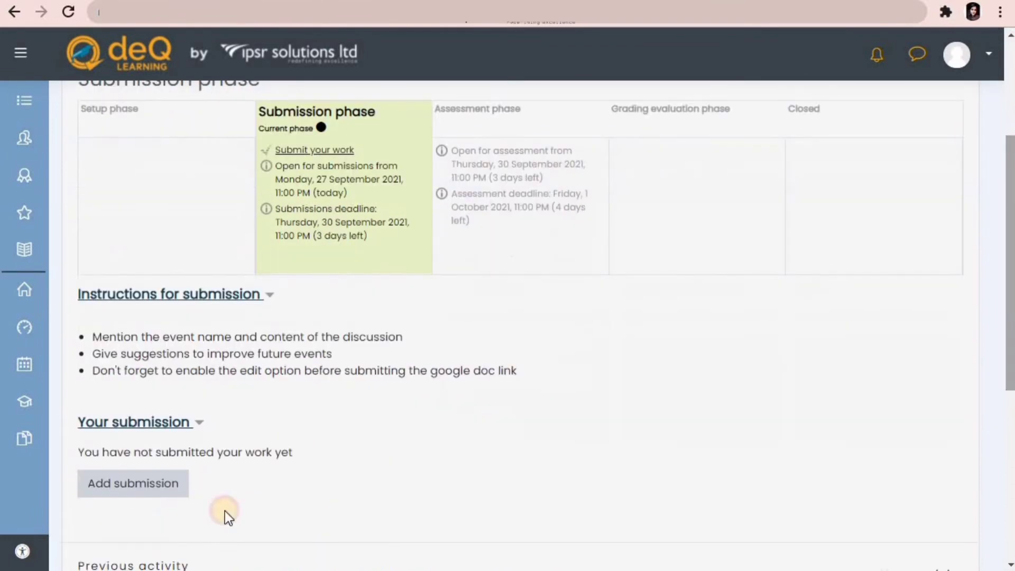
click(157, 500)
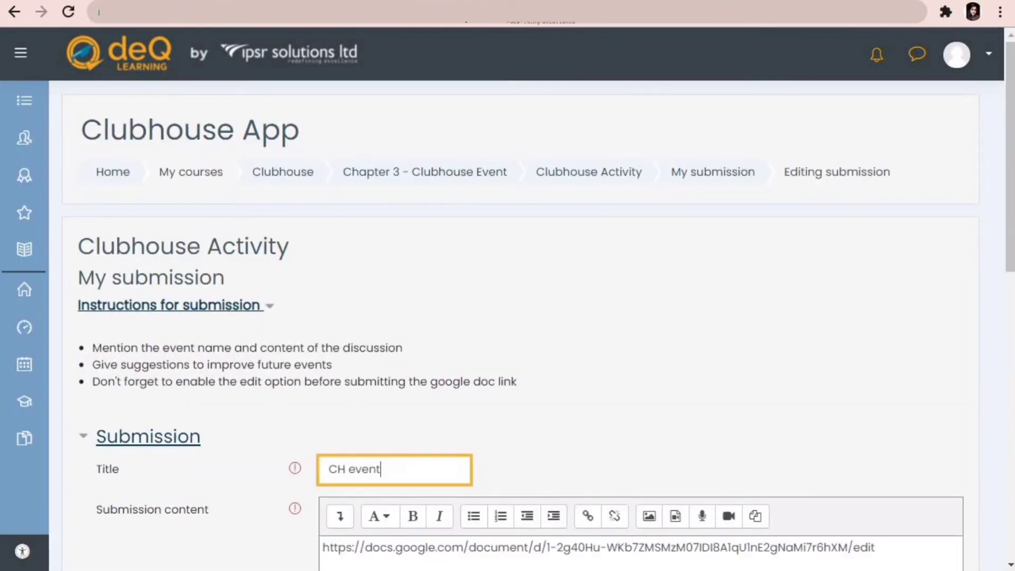
drag(1011, 300, 1011, 312)
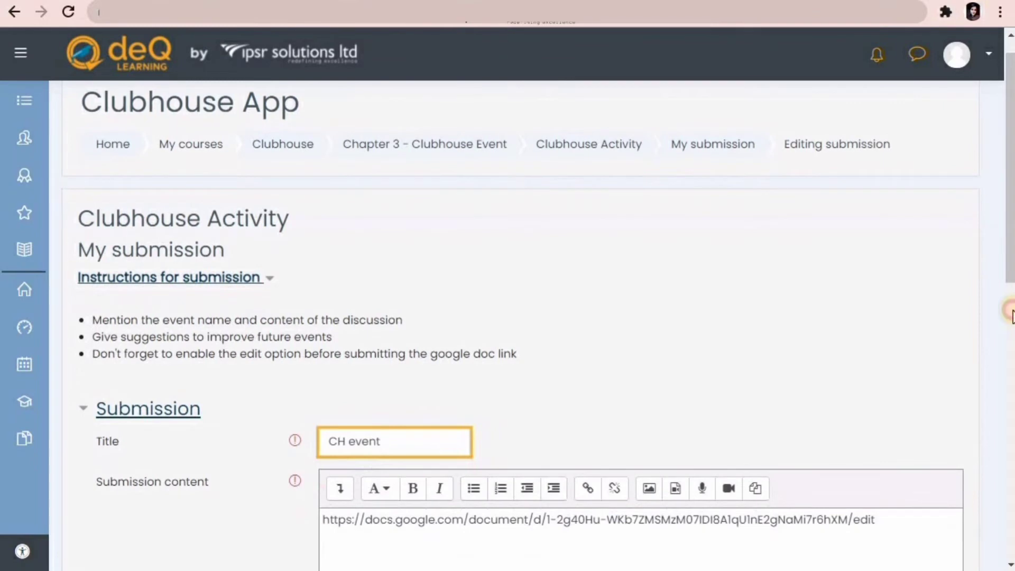
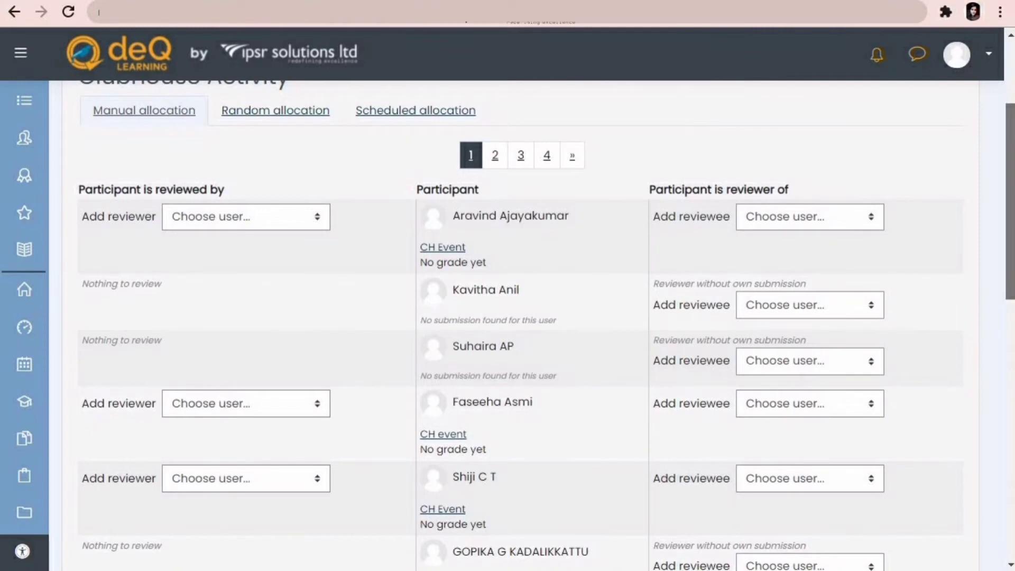
- Examine which reviewers and reviewees can be chosen for the first participant in manual allocation
scroll(255, 191, down, 1)
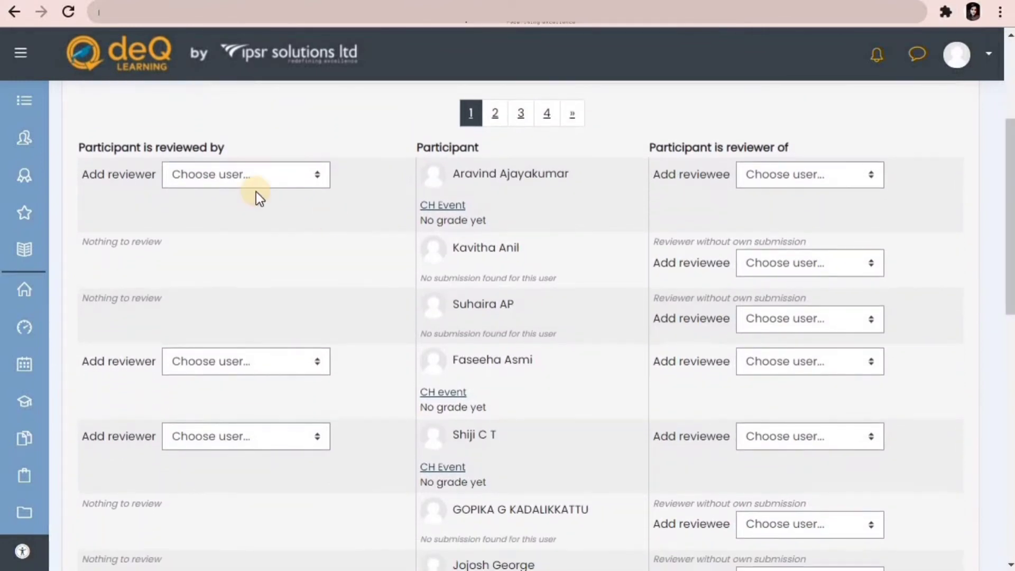
click(249, 178)
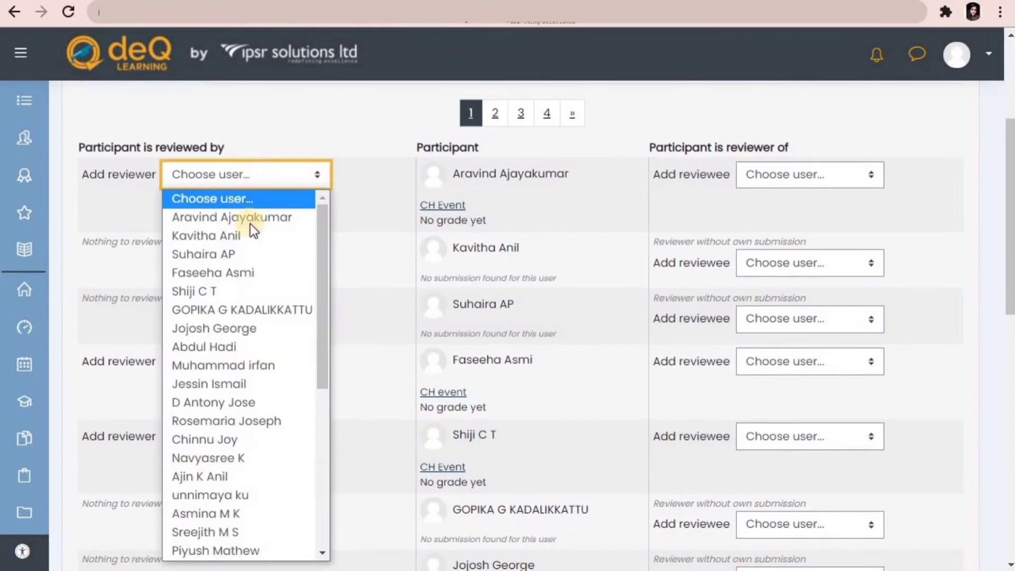
click(271, 167)
click(804, 174)
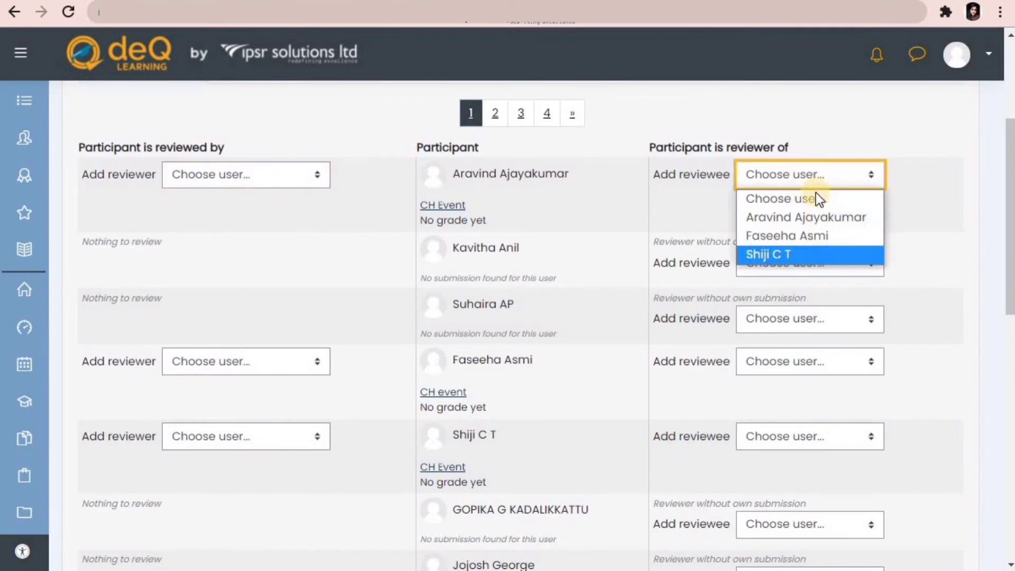
click(816, 174)
scroll(336, 170, up, 4)
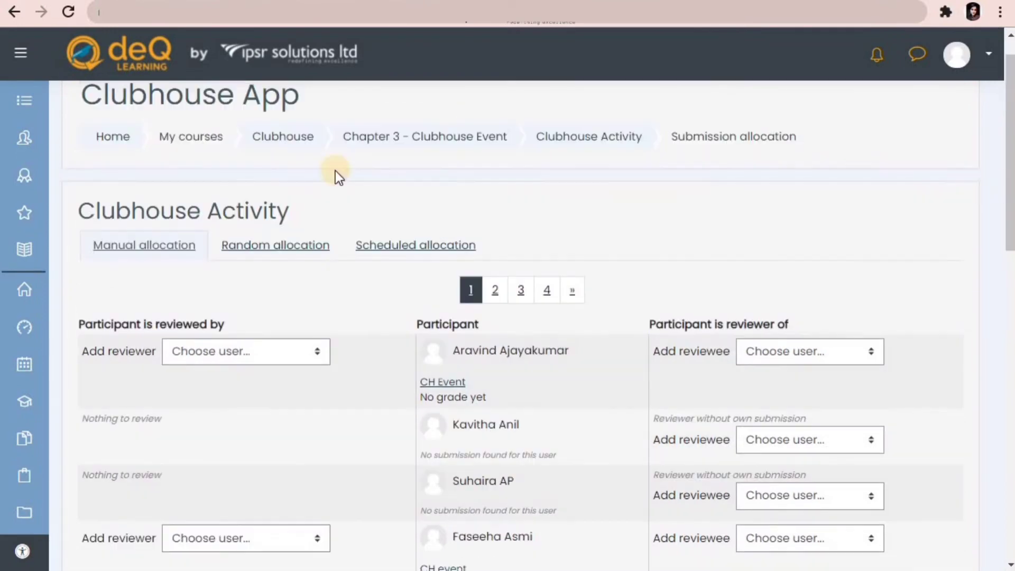
- Set the number of reviews for random allocation to 2 per submission
click(296, 250)
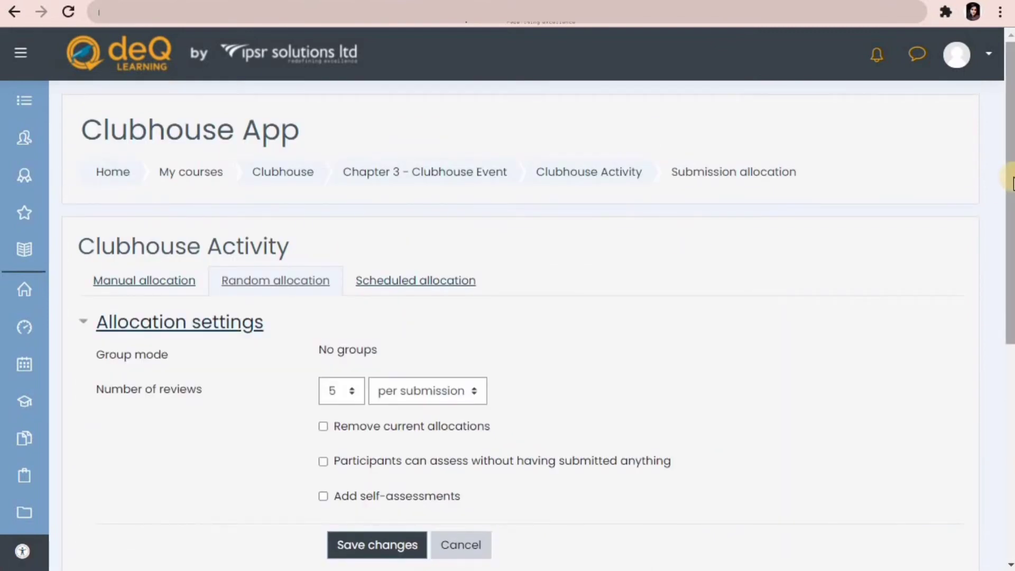
scroll(507, 318, down, 2)
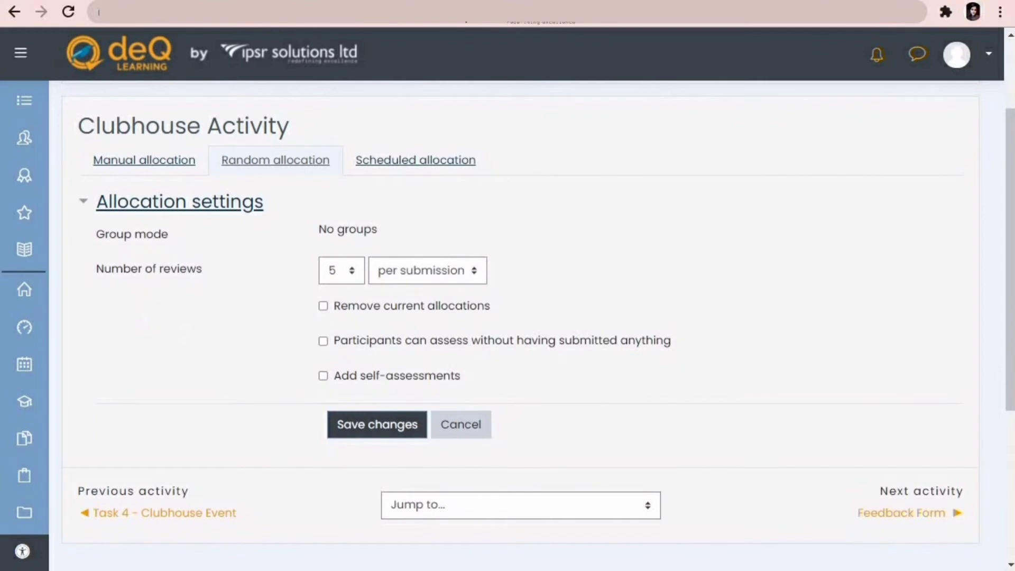
click(341, 270)
click(350, 492)
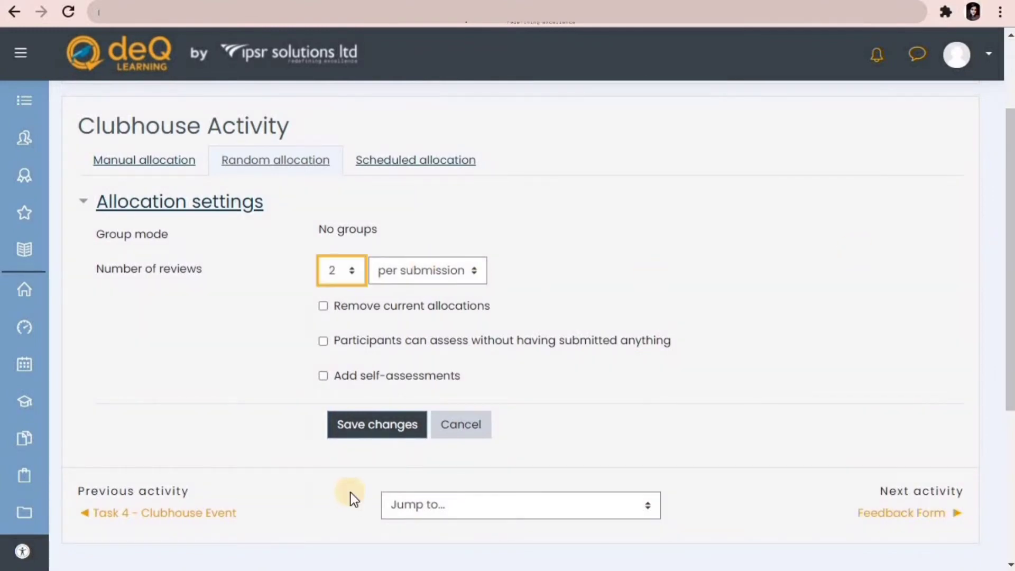
click(455, 277)
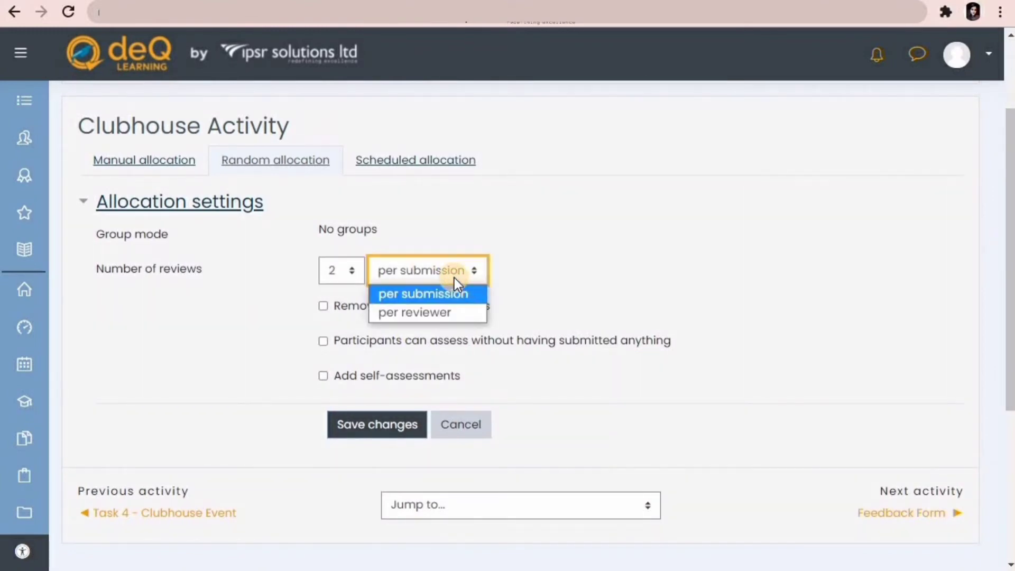
click(453, 293)
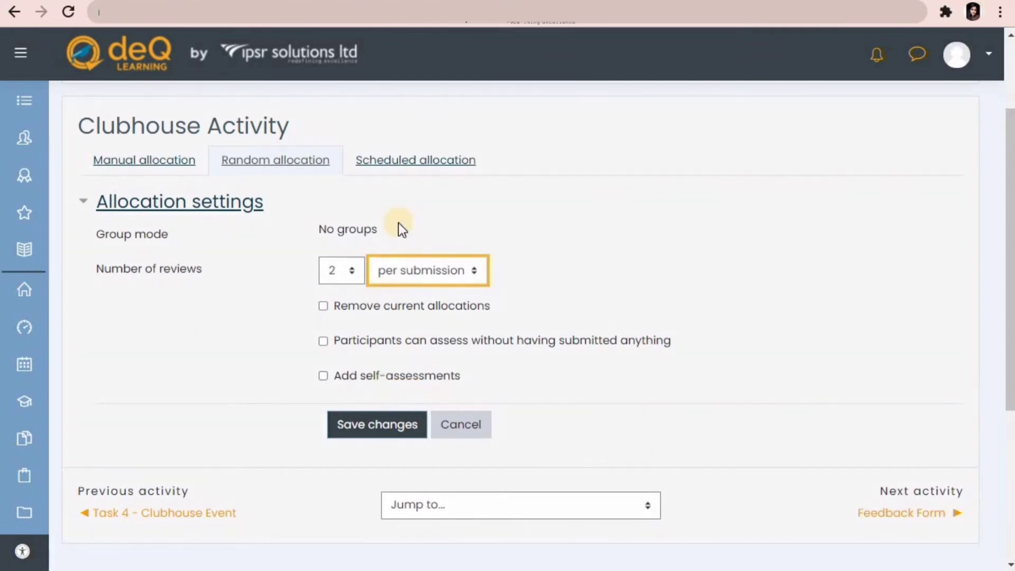
- Enable scheduled allocation at the end of the submission phase with 2 reviews per submission and self-assessments added, and save the changes
click(412, 161)
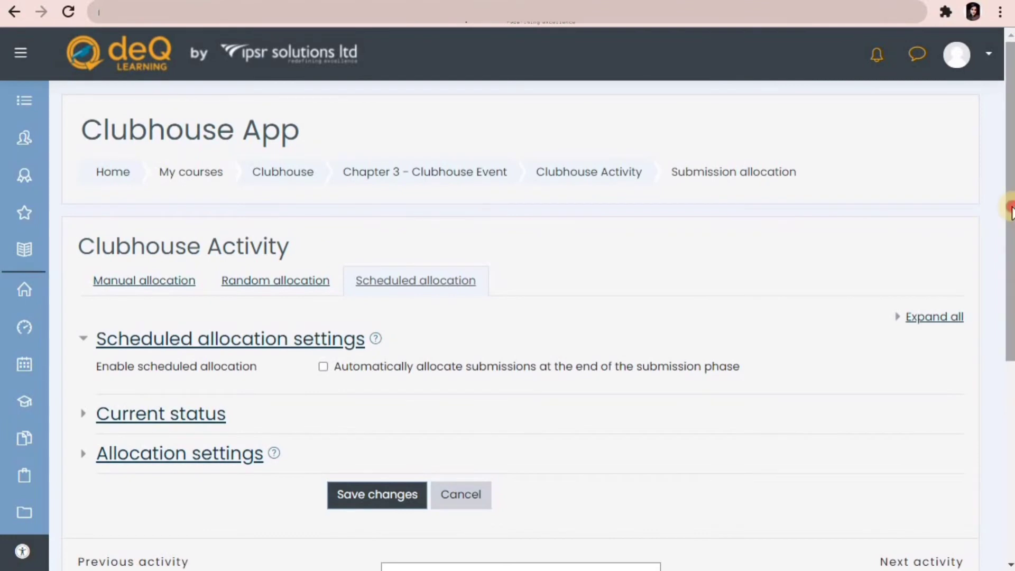
scroll(535, 270, down, 2)
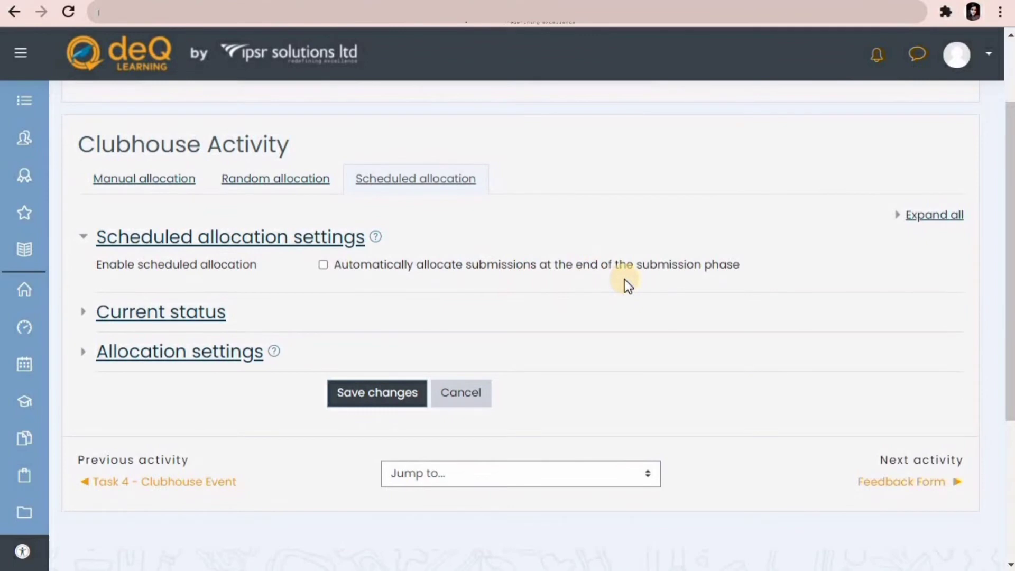
click(179, 357)
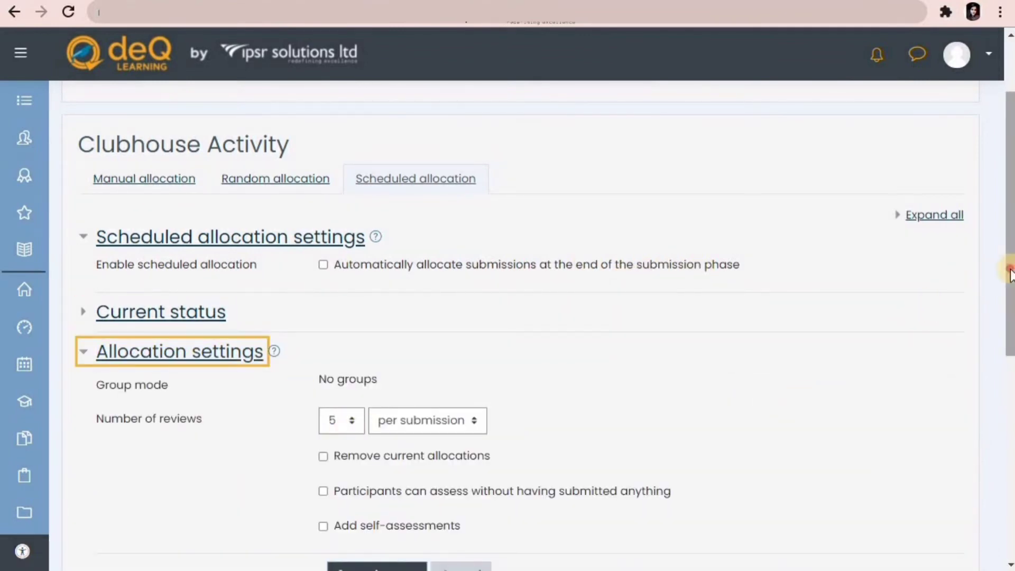
scroll(1008, 267, down, 1)
scroll(1008, 267, down, 1)
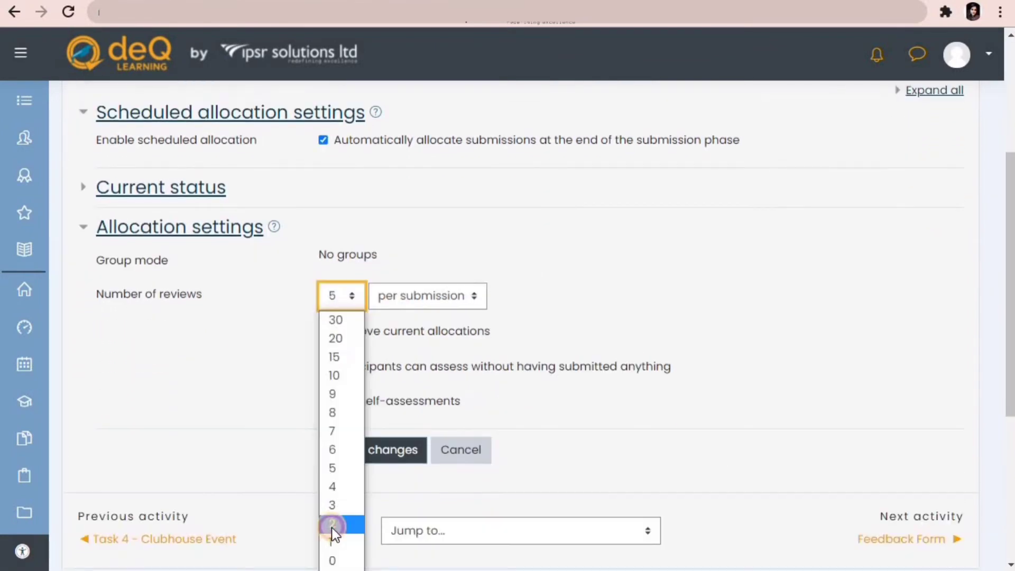
click(332, 526)
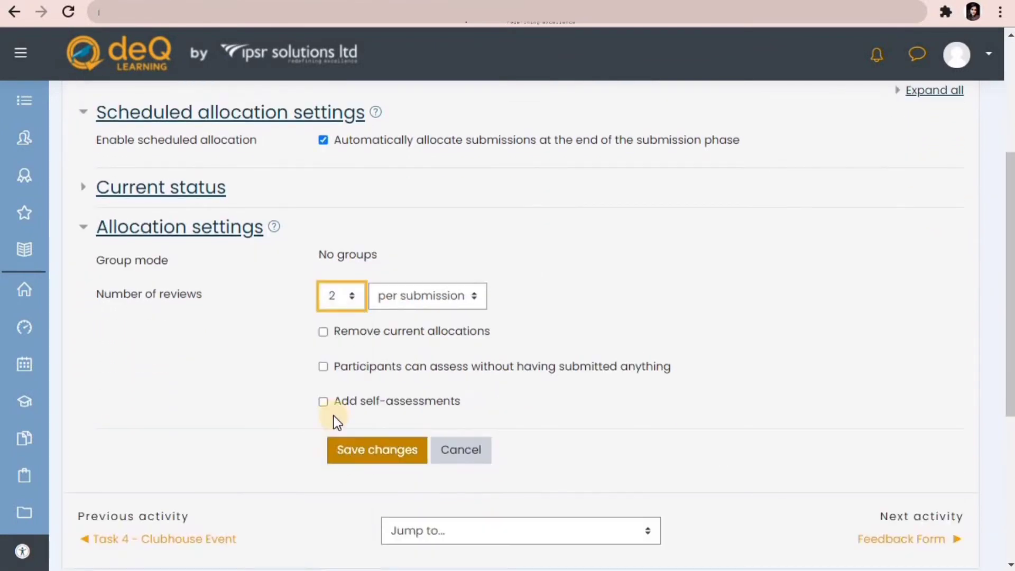
click(324, 403)
click(354, 449)
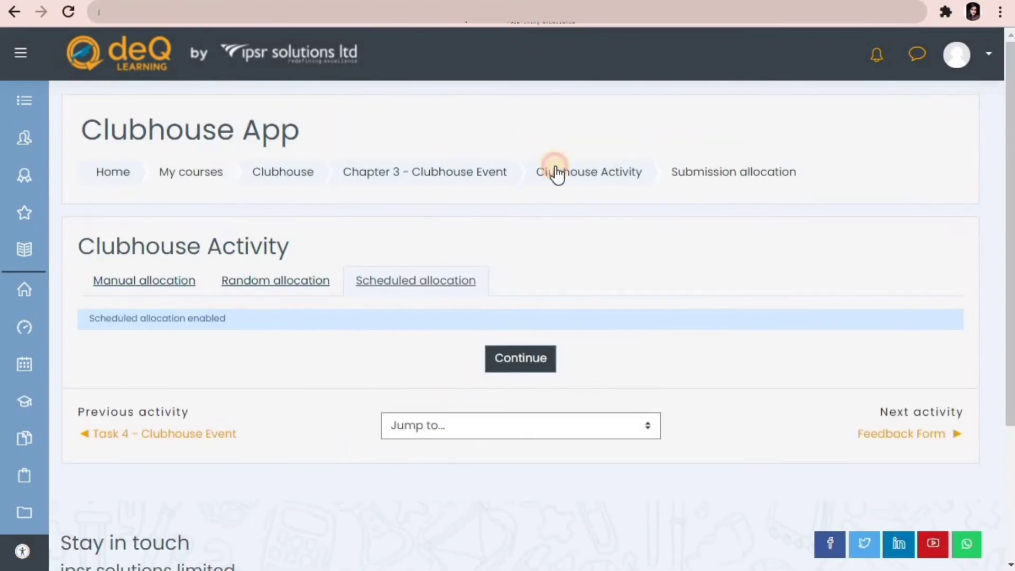
- Return to the Clubhouse Activity overview and open the submission allocations to review each participant's assigned reviewers and reviewees
click(556, 173)
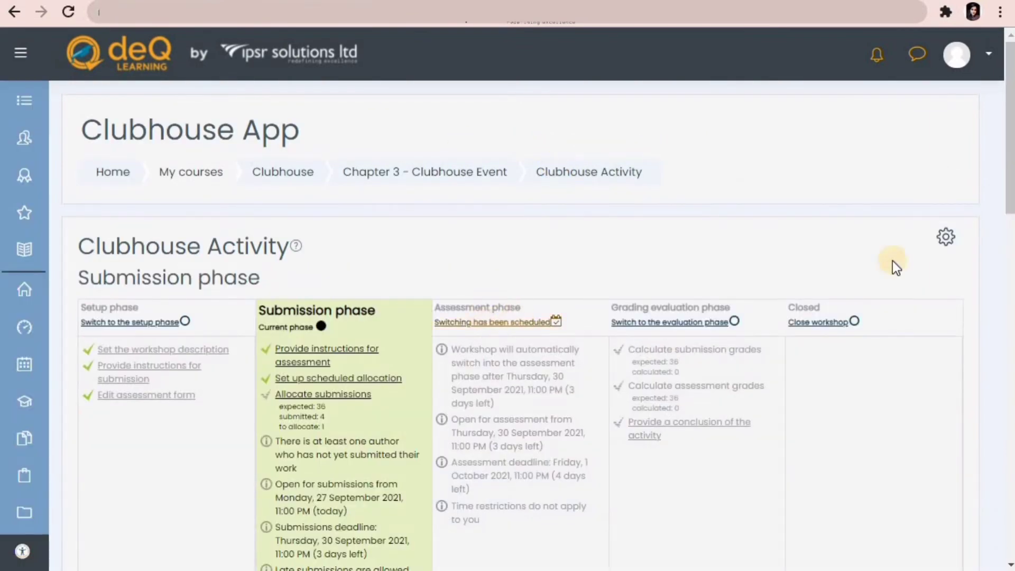
drag(1009, 182, 1010, 245)
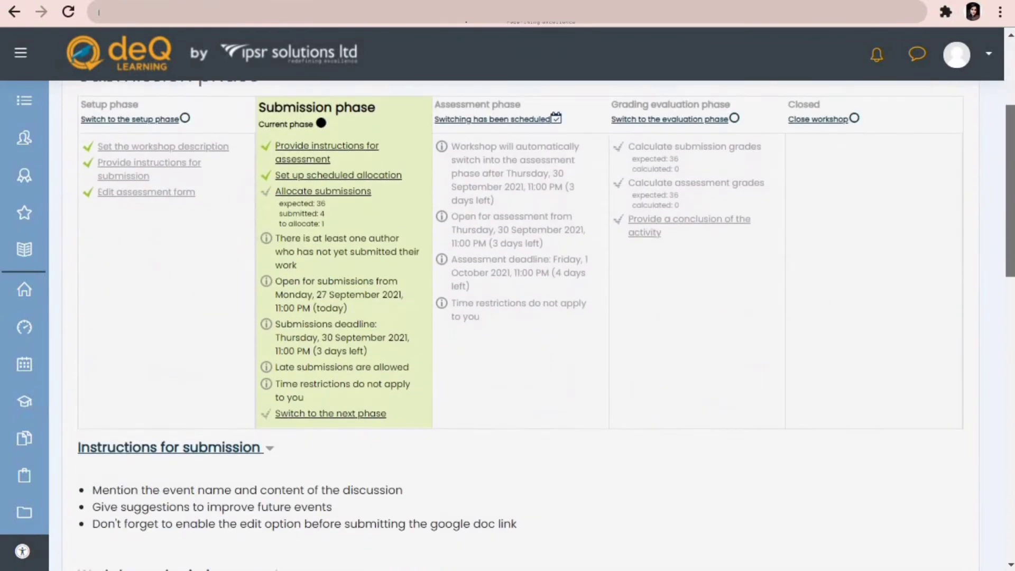
scroll(1010, 244, up, 2)
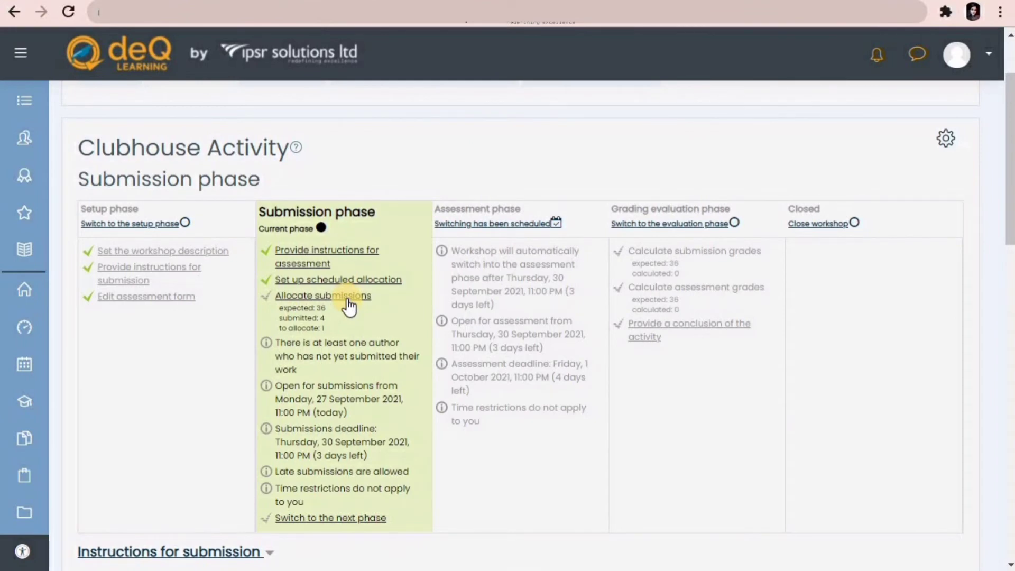
click(347, 298)
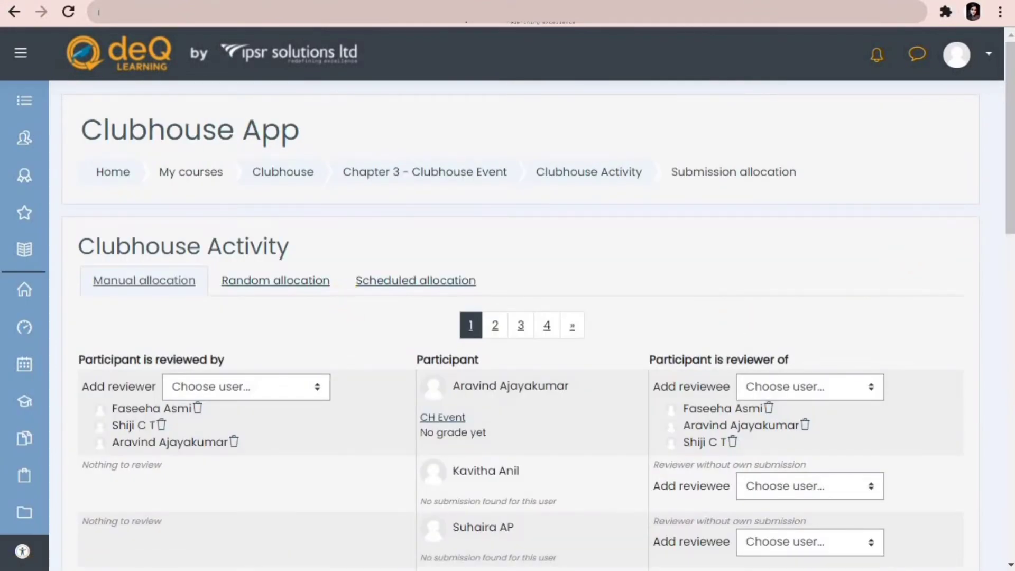
scroll(529, 317, down, 10)
scroll(529, 318, up, 9)
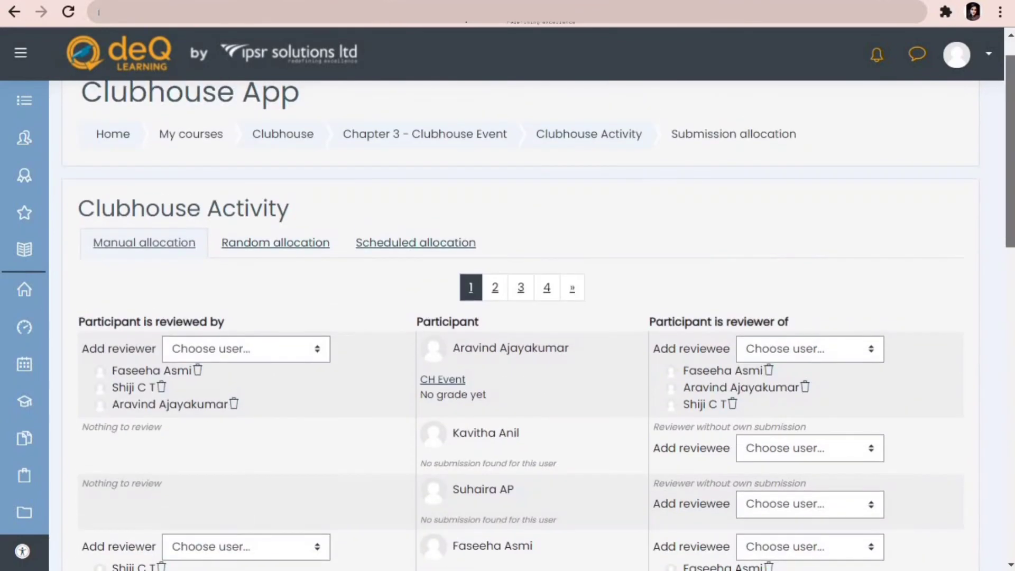
- Return to the Clubhouse Activity overview and switch the workshop to the assessment phase
scroll(557, 185, up, 1)
click(553, 181)
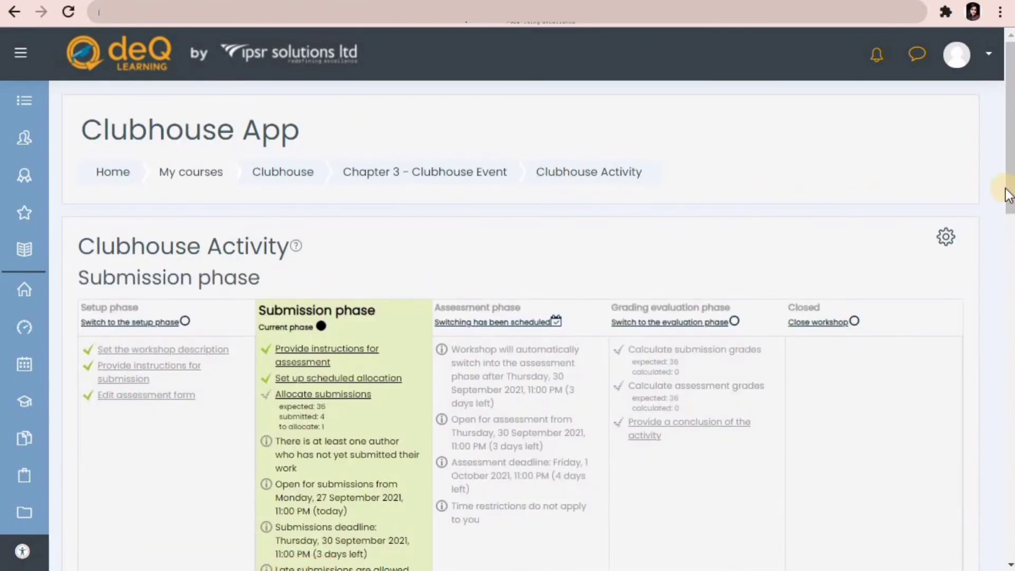
scroll(348, 516, down, 2)
click(349, 514)
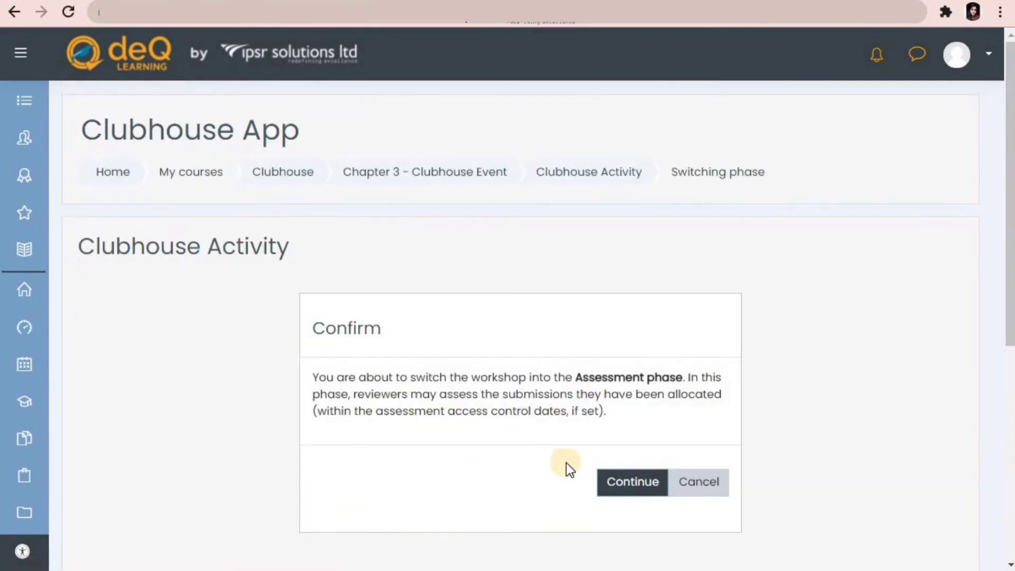
click(623, 481)
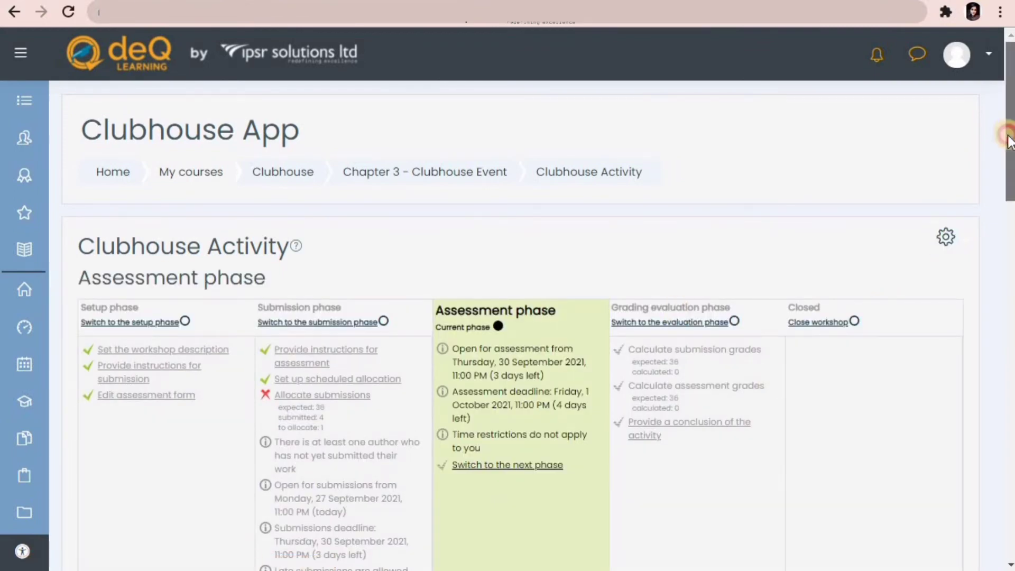
drag(1008, 125, 1008, 187)
scroll(529, 317, up, 2)
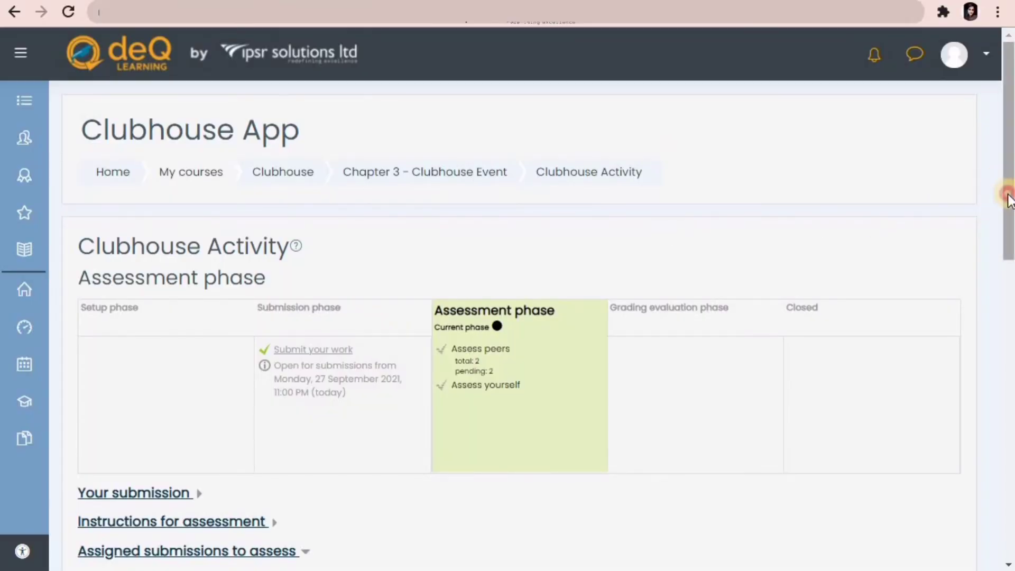
- As a student, start assessing the first assigned submission, answering Yes to Assertion 1 with the comment "good"
drag(1007, 193, 1007, 327)
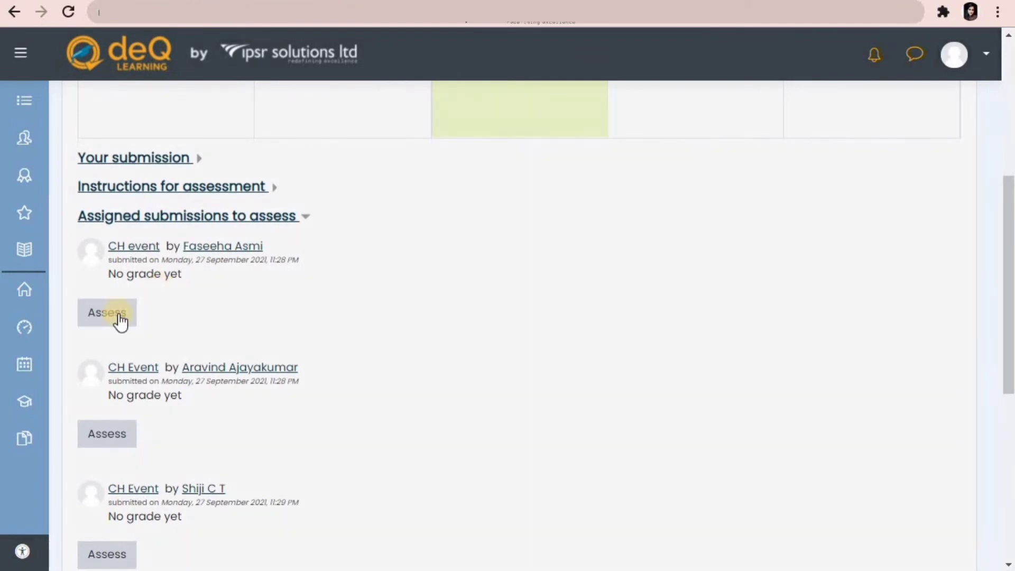
click(95, 320)
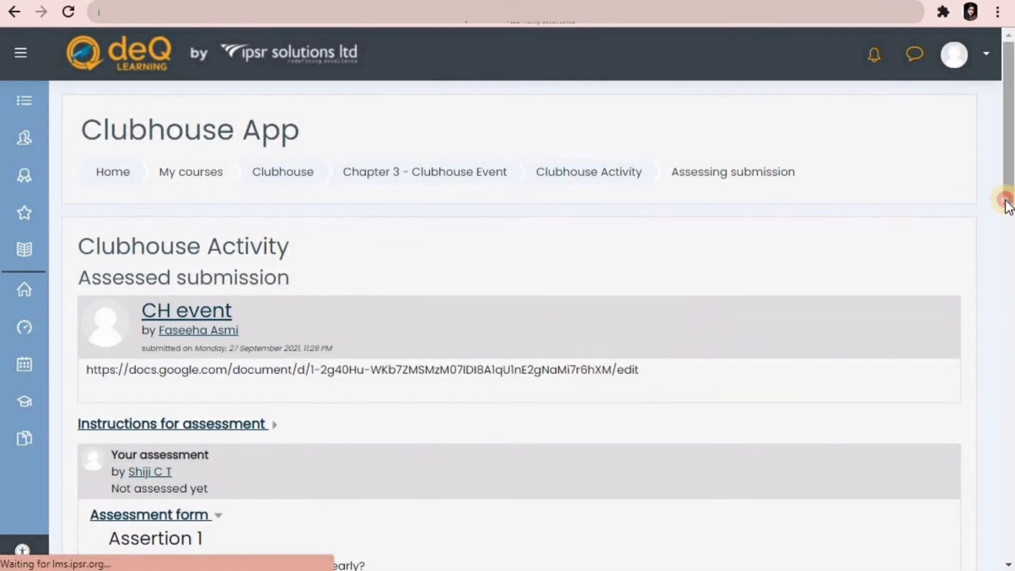
scroll(408, 343, down, 6)
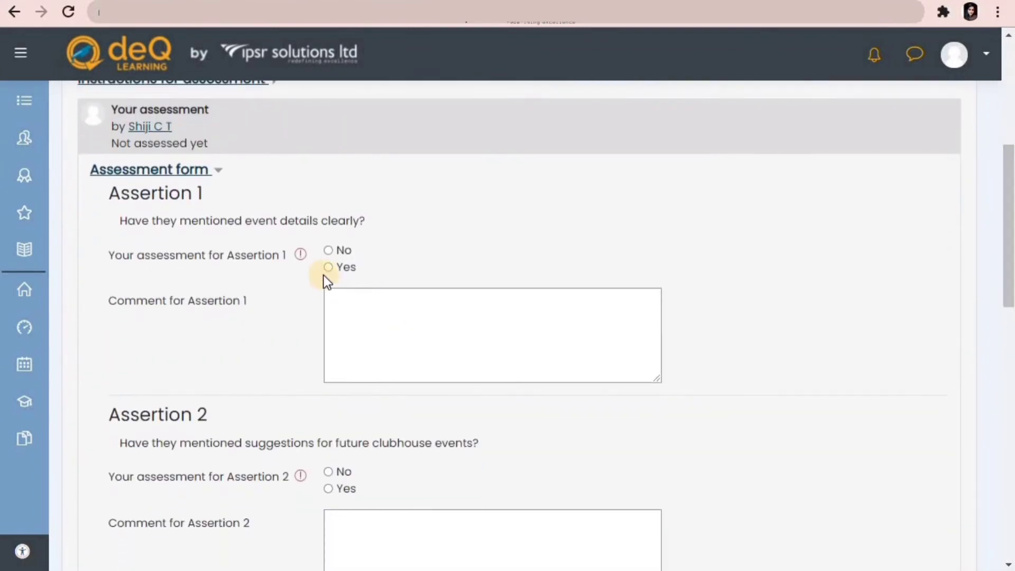
click(505, 300)
text(good)
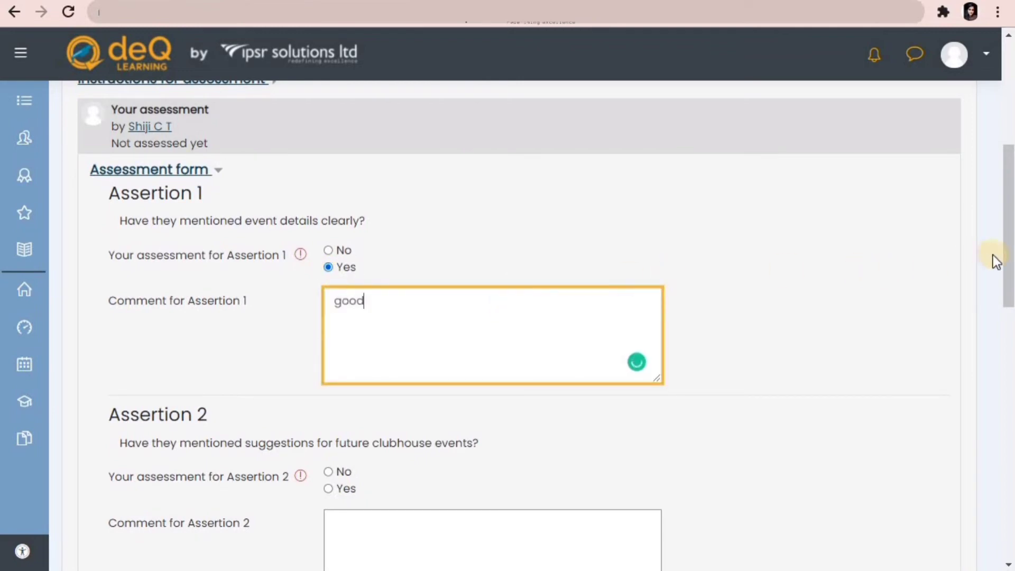
- Answer Yes to Assertion 2 and add the comment "good"
scroll(992, 260, down, 5)
click(347, 233)
click(381, 287)
text(good)
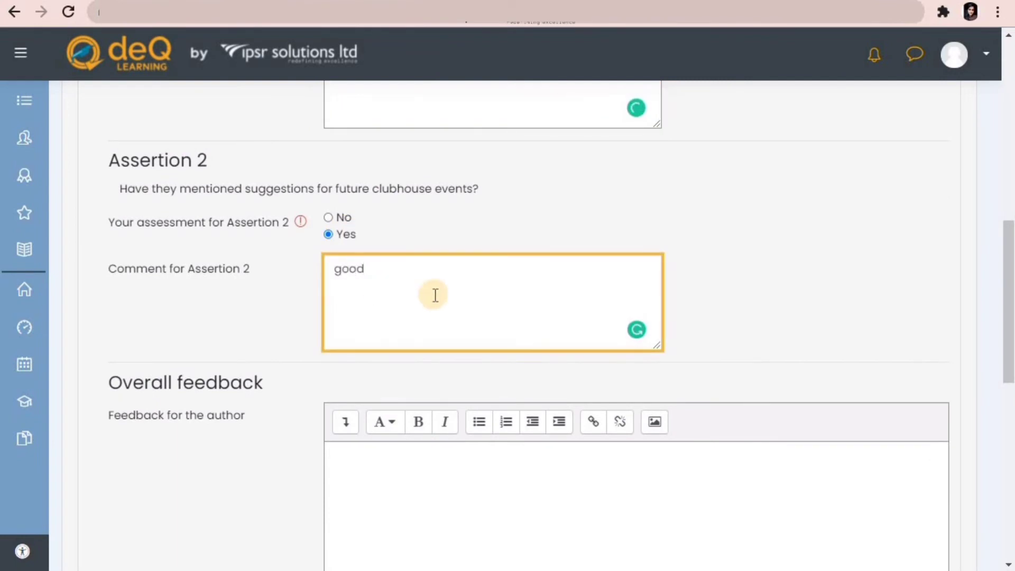
- Enter "well done" as the overall feedback for the author and save the assessment, continuing to the next one
scroll(1006, 324, down, 3)
click(661, 398)
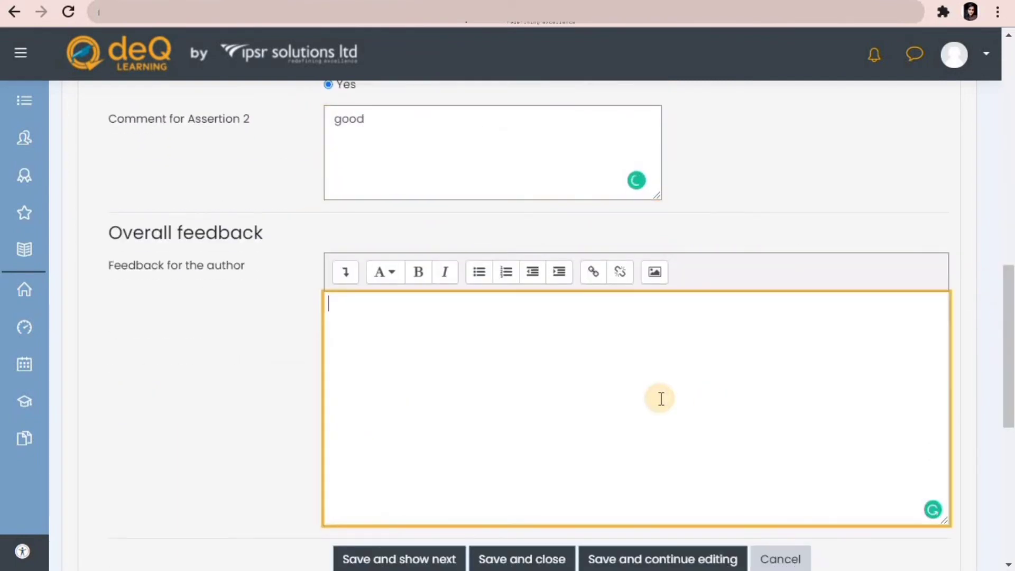
text(well done)
scroll(999, 324, down, 3)
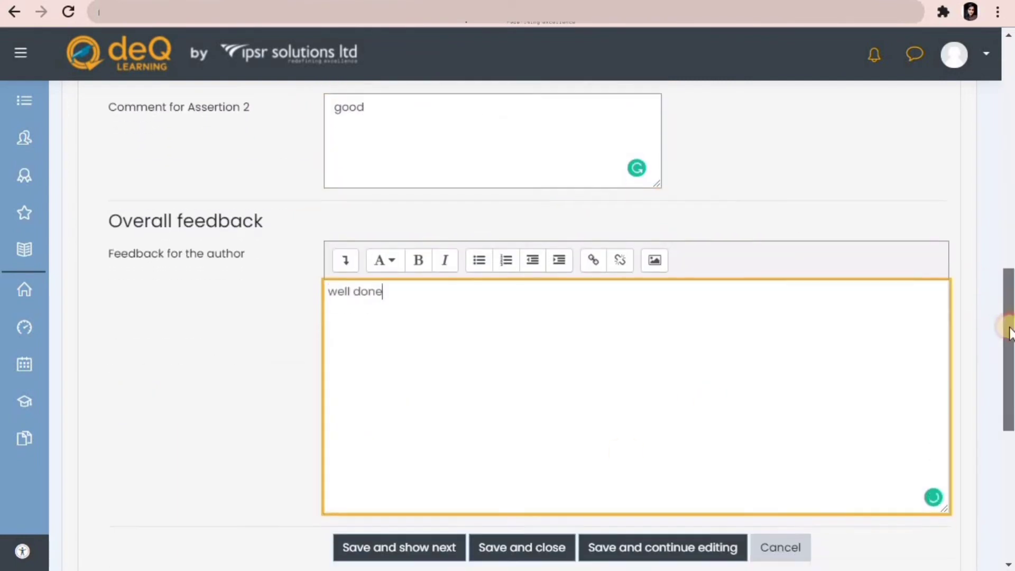
click(374, 410)
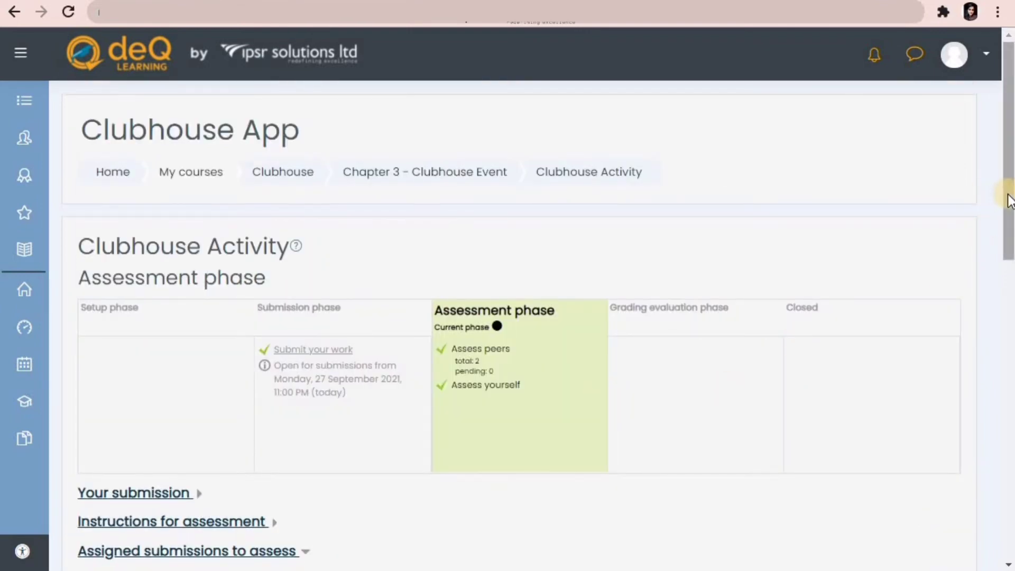
scroll(1009, 215, down, 1)
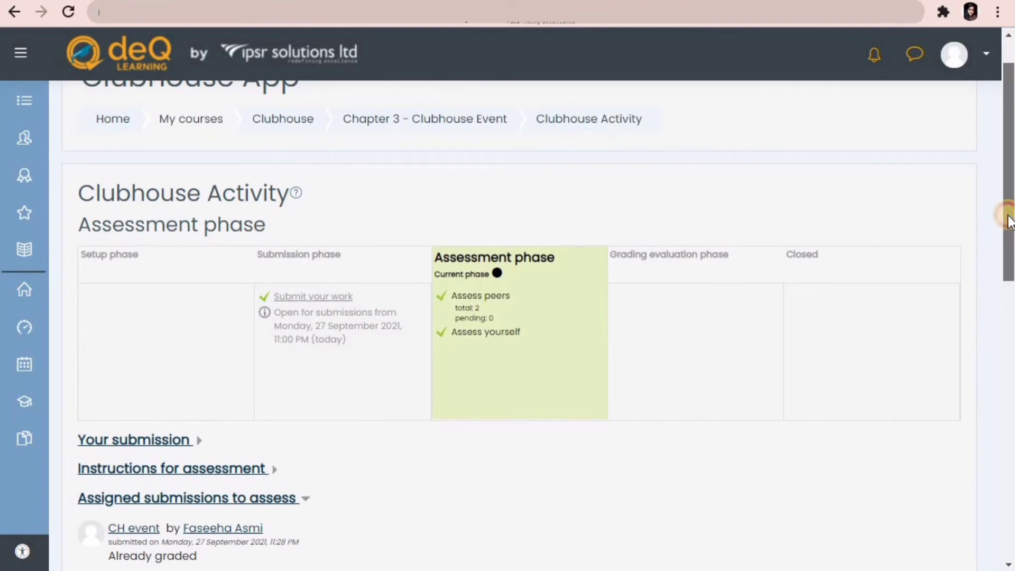
drag(1008, 222, 1009, 200)
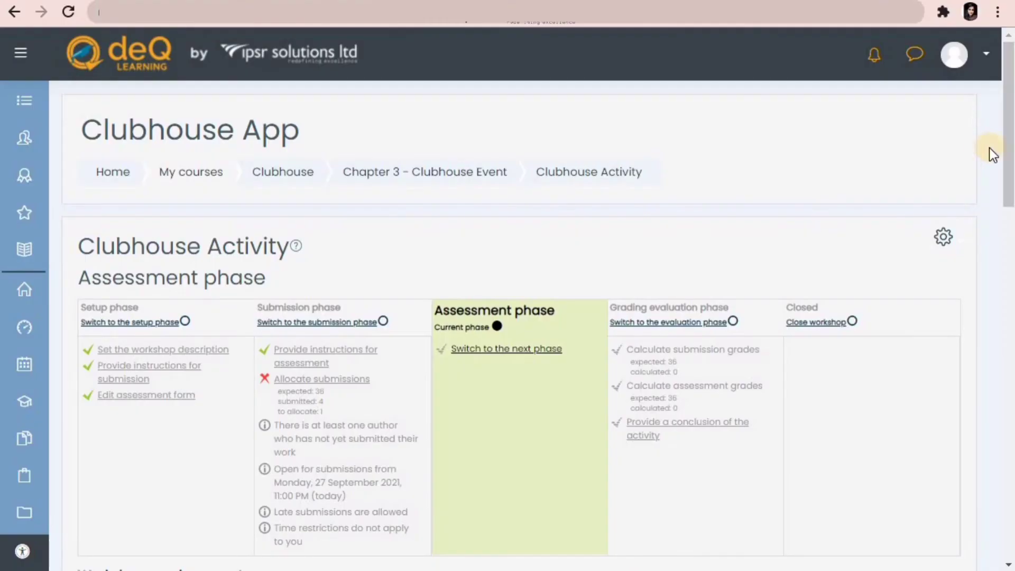
- As the teacher, check the grades received and given in the workshop grades report and switch the workshop to the grading evaluation phase
drag(1009, 158, 1008, 297)
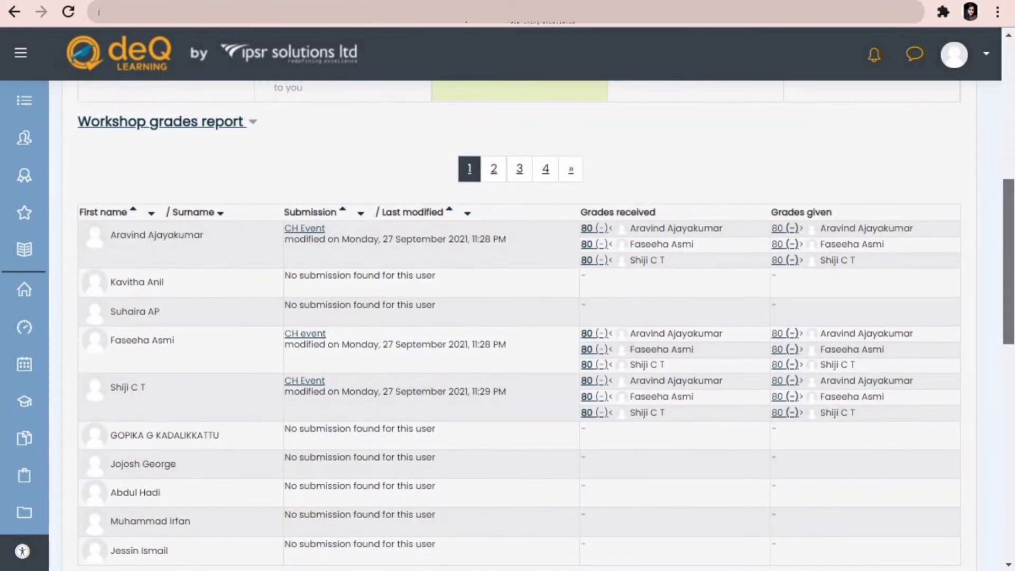
scroll(529, 326, down, 2)
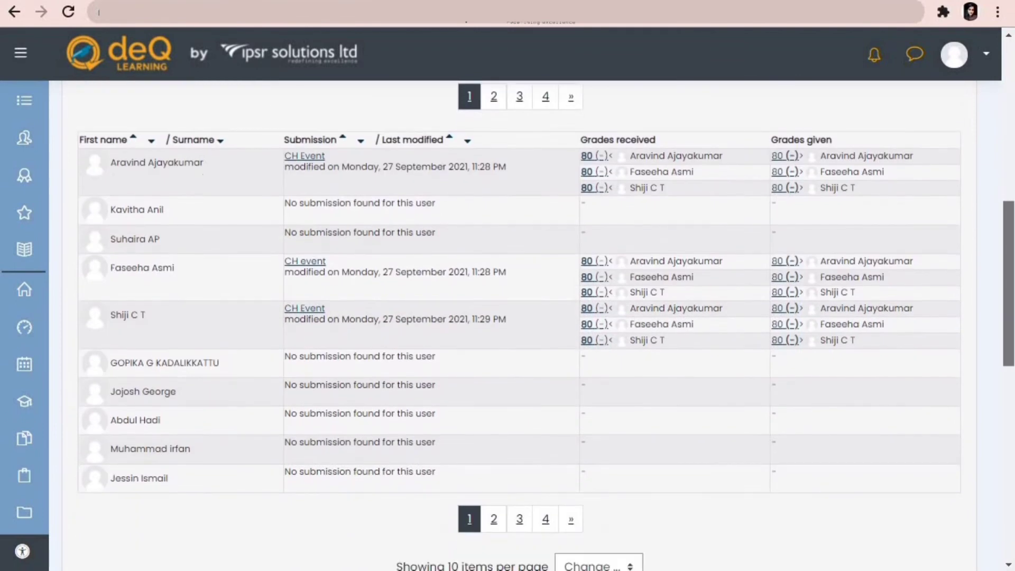
drag(1007, 362, 1007, 222)
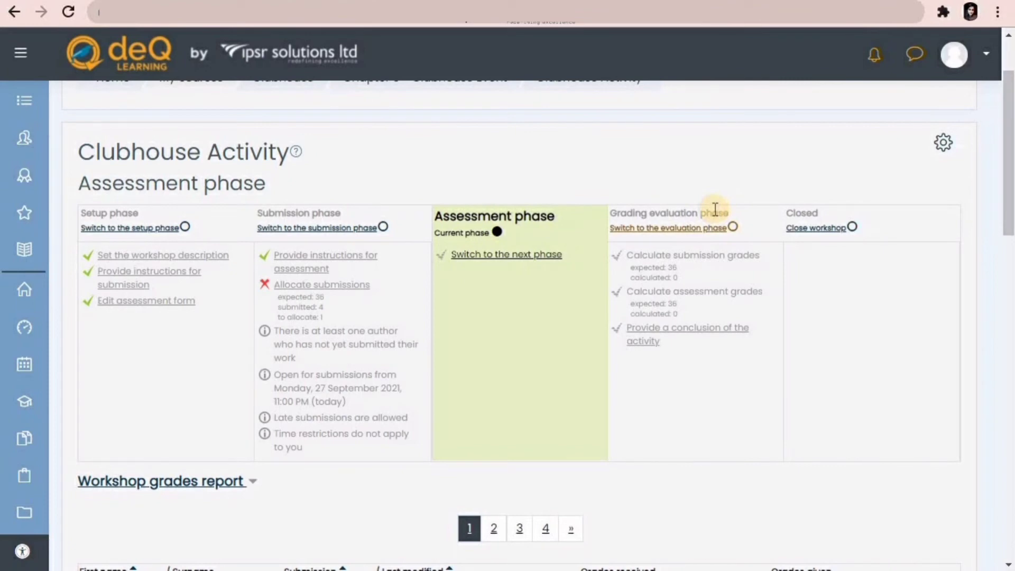
click(727, 230)
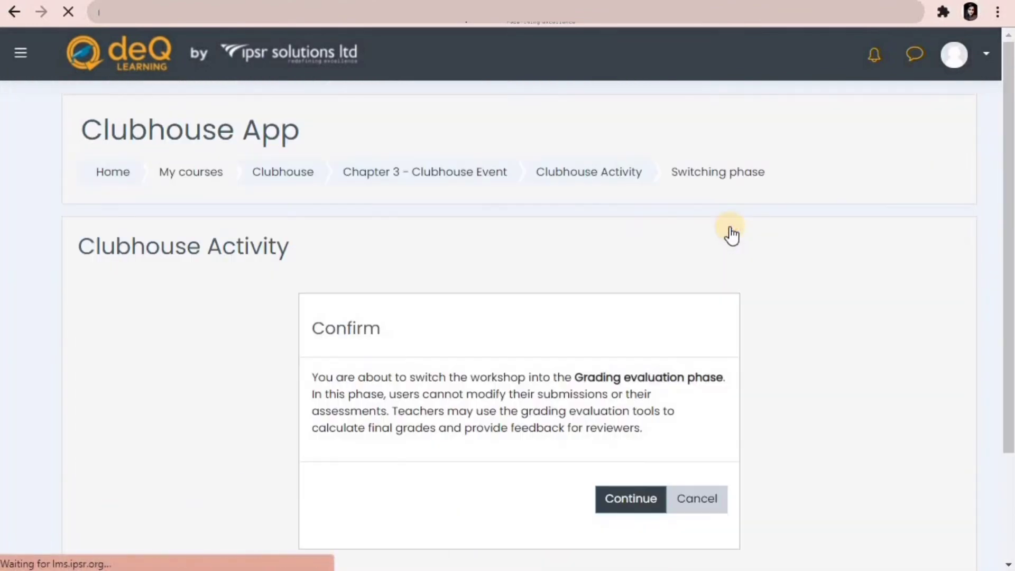
click(629, 507)
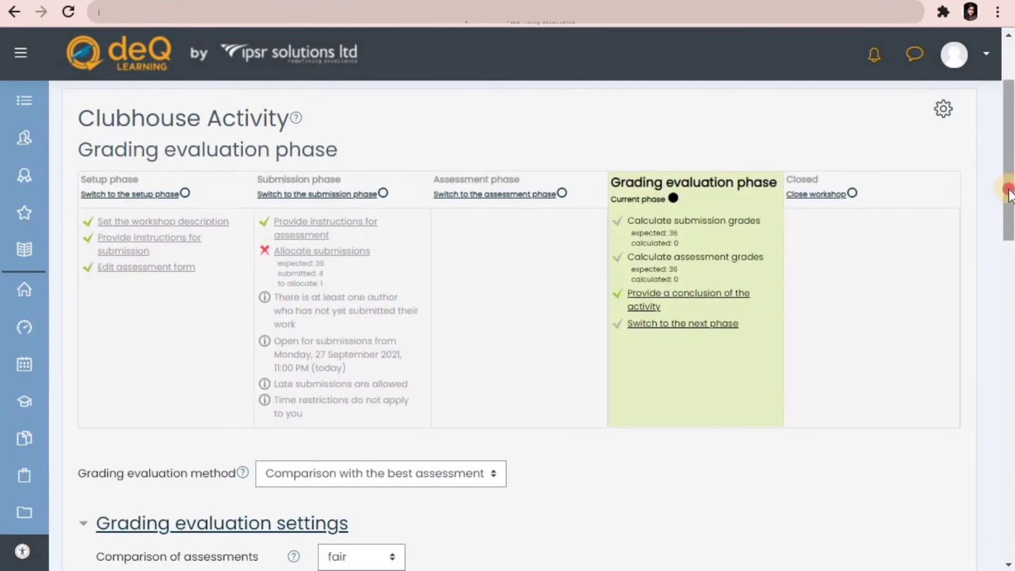
- Recalculate the grades using Comparison with the best assessment as the evaluation method and fair as the comparison of assessments
drag(1009, 193, 1009, 232)
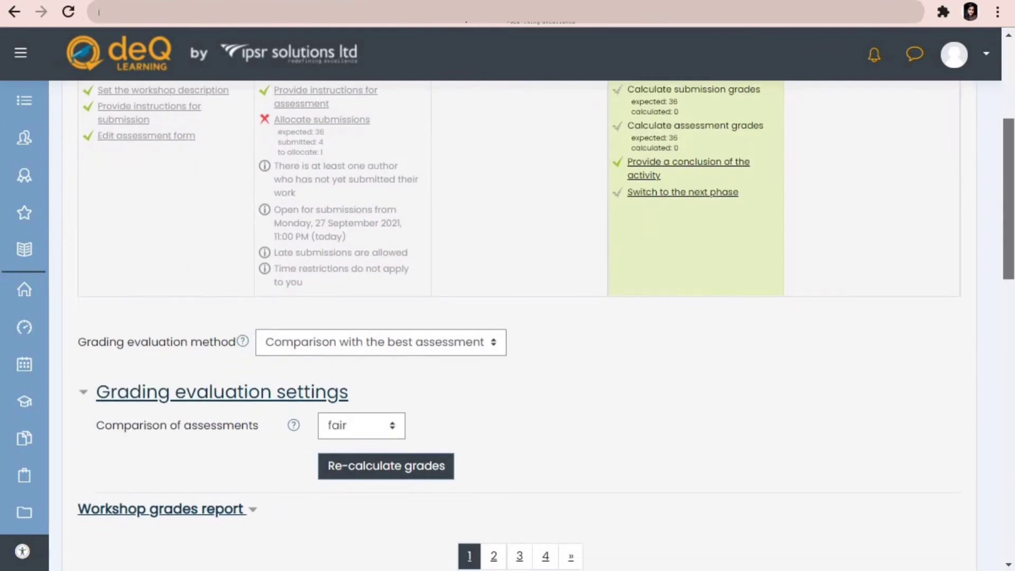
scroll(528, 318, down, 2)
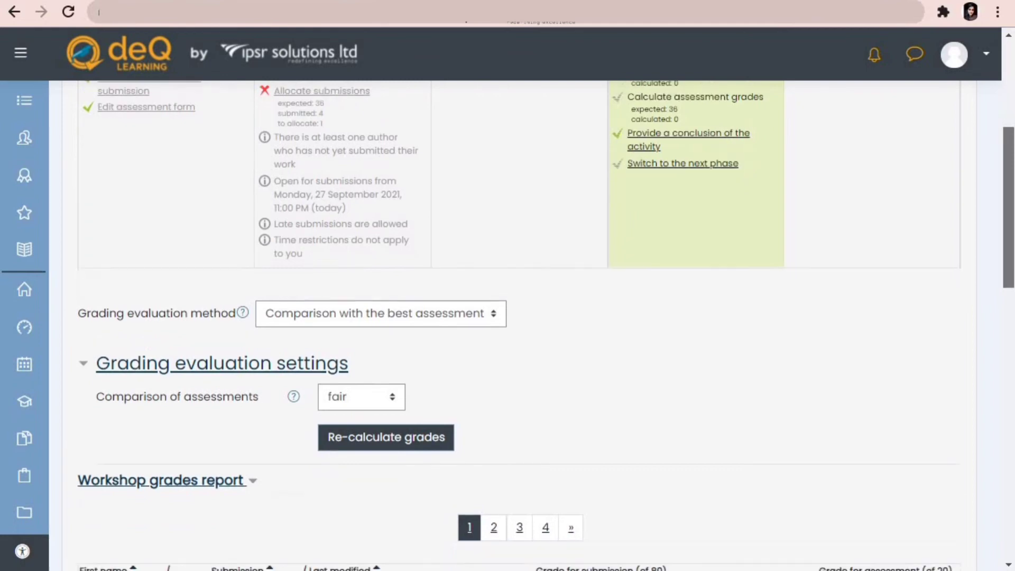
click(474, 263)
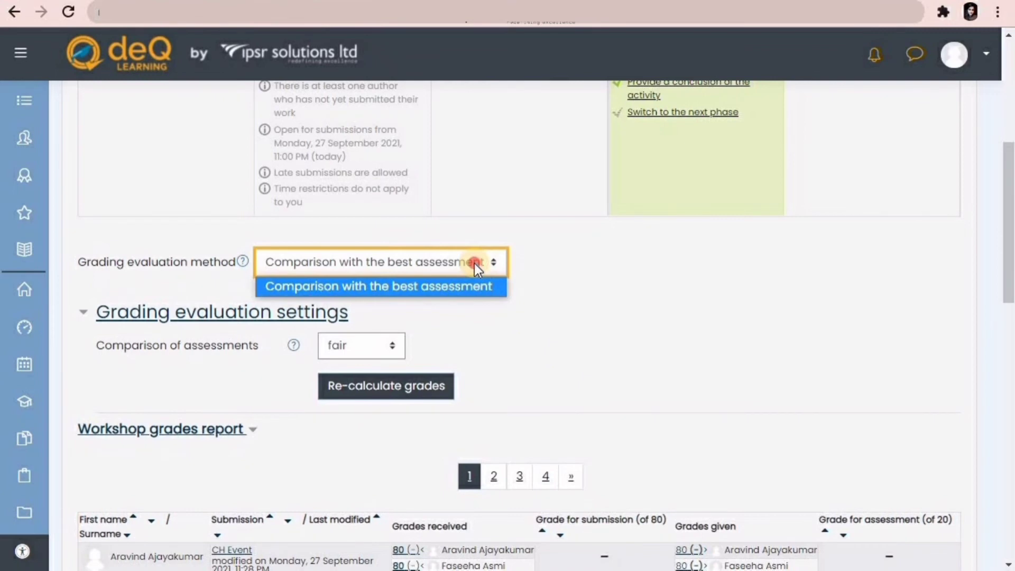
click(459, 286)
click(363, 353)
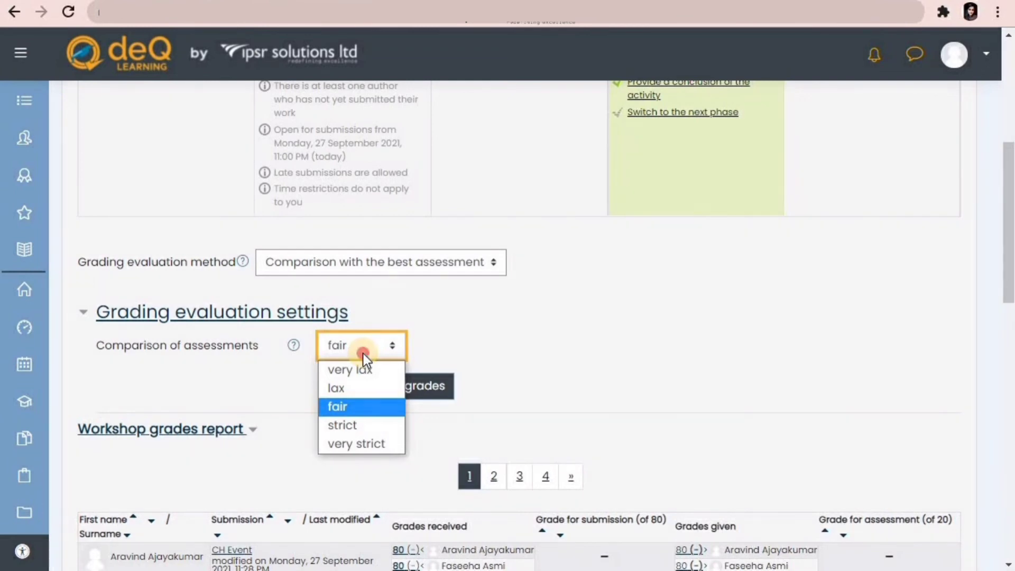
click(363, 353)
click(423, 393)
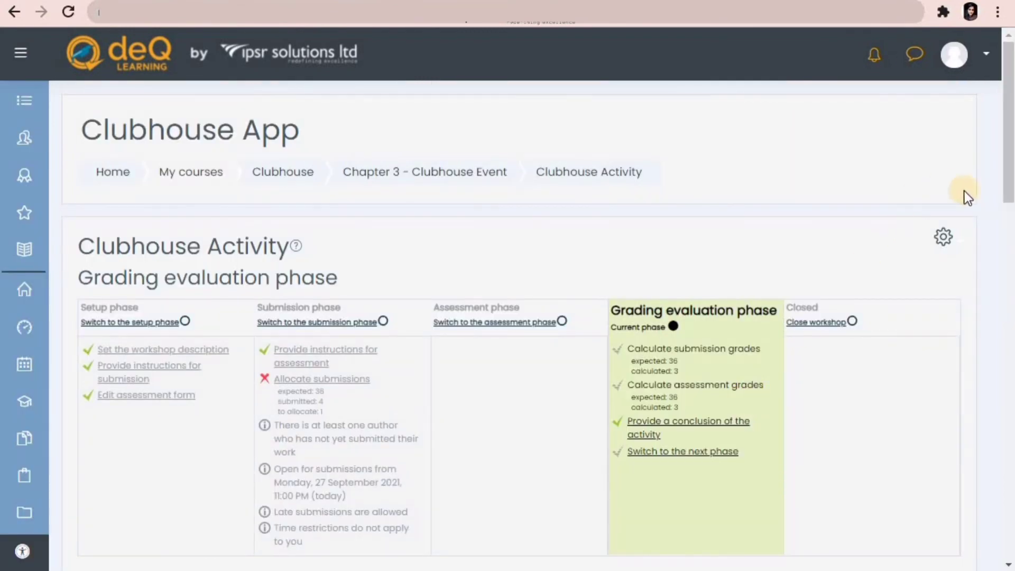
- Review the submission and assessment grades in the workshop grades report and open the third assessment given by the fourth-listed participant
scroll(1007, 196, down, 4)
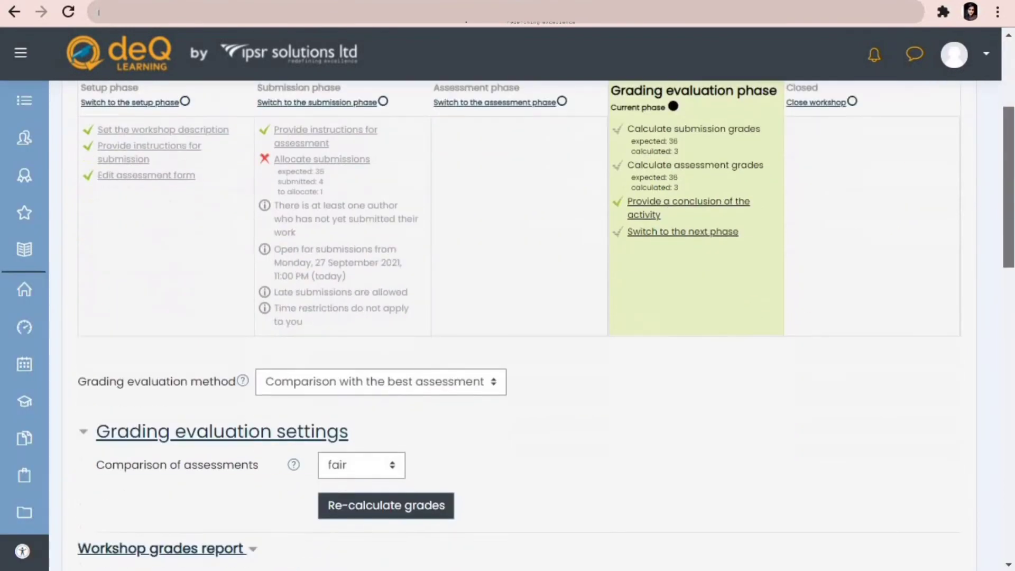
scroll(507, 325, down, 7)
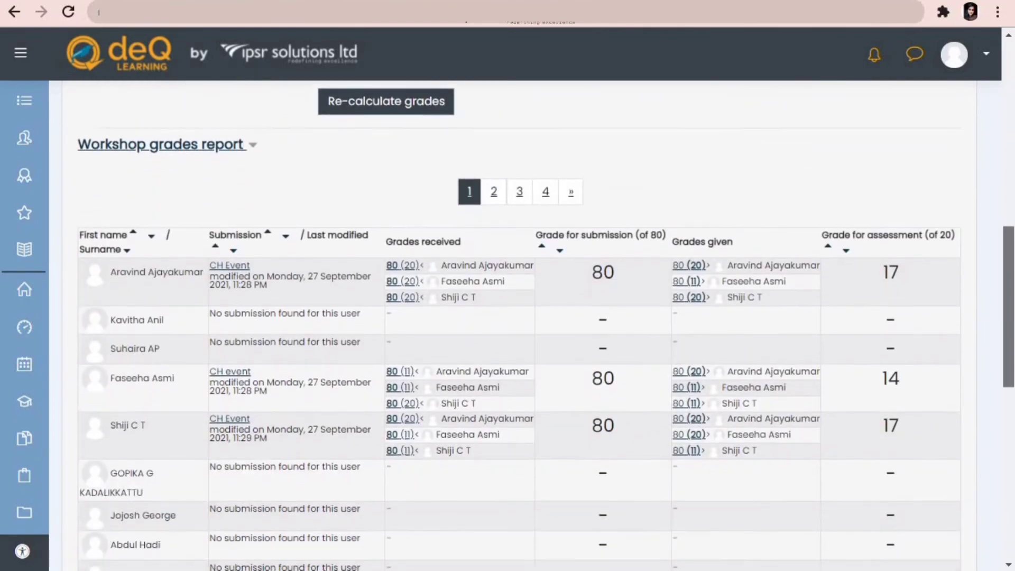
scroll(507, 325, down, 1)
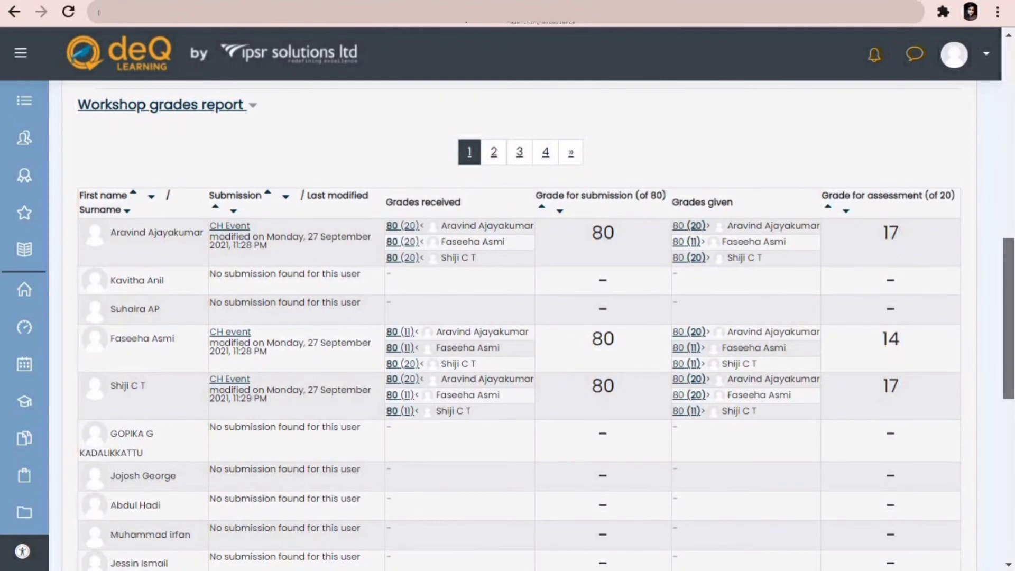
scroll(508, 325, down, 1)
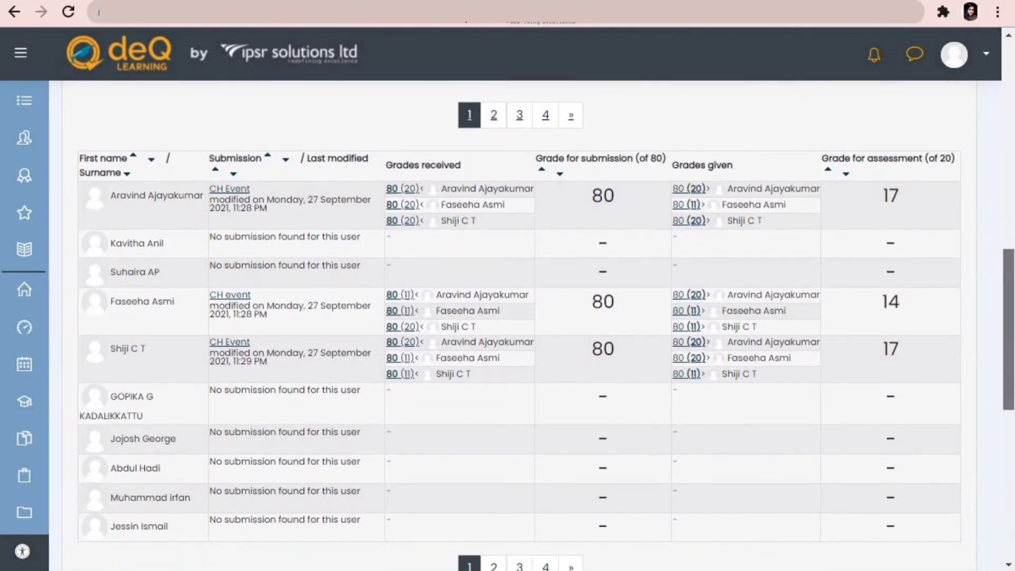
scroll(508, 326, down, 1)
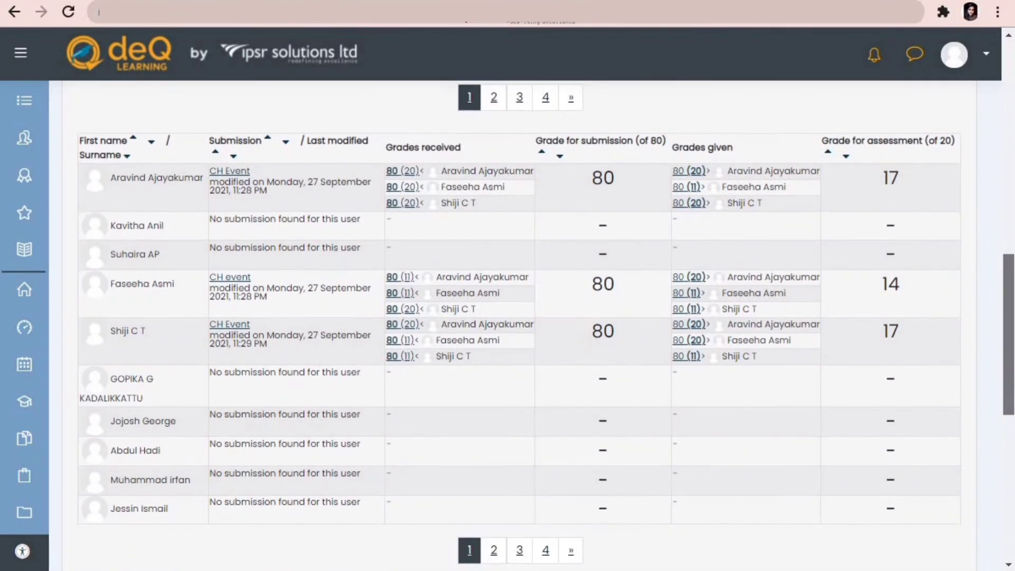
click(688, 311)
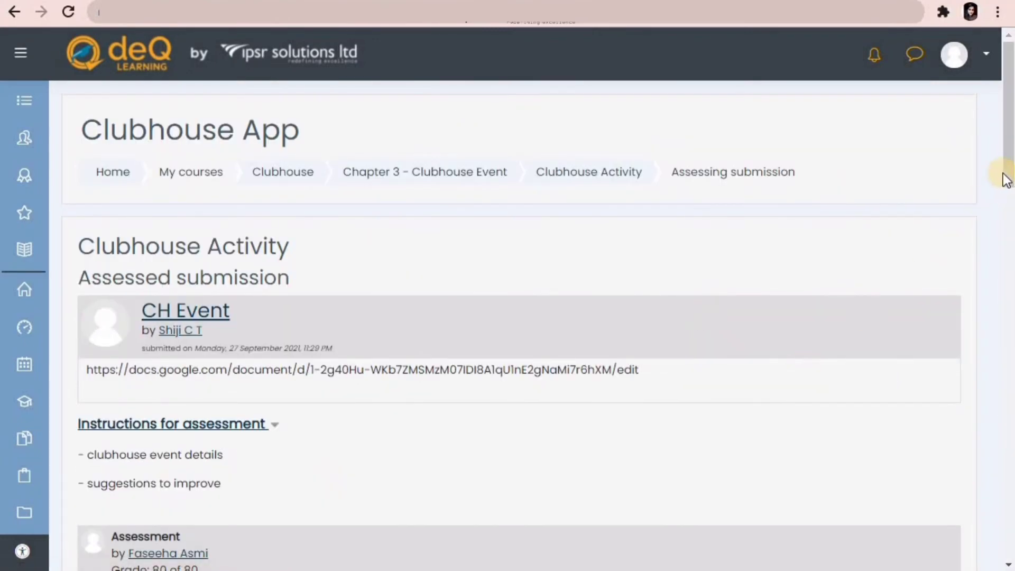
drag(1003, 177, 1003, 306)
scroll(476, 313, down, 10)
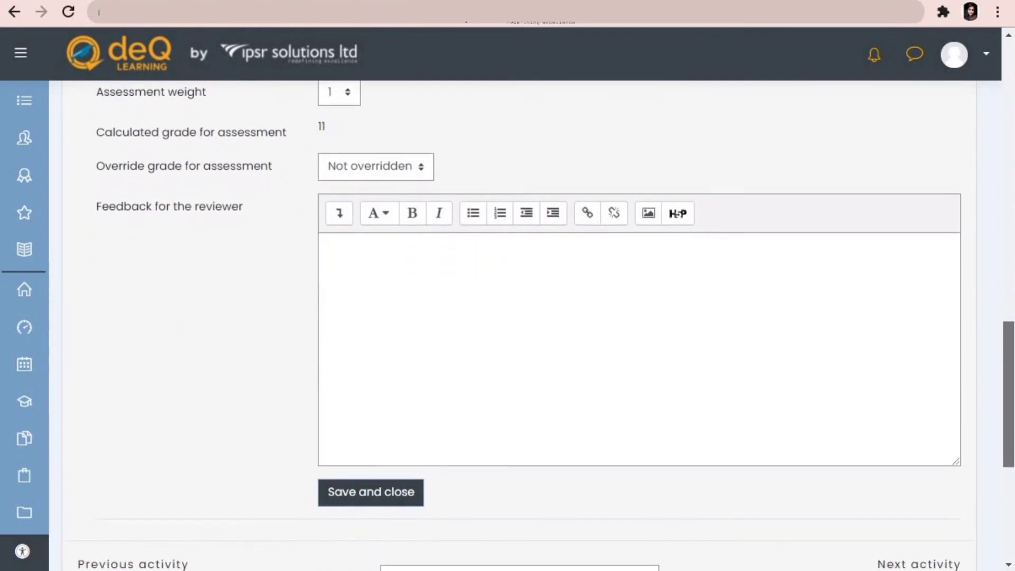
- Override the grade for this assessment with 15, and save and close the assessment settings
click(367, 207)
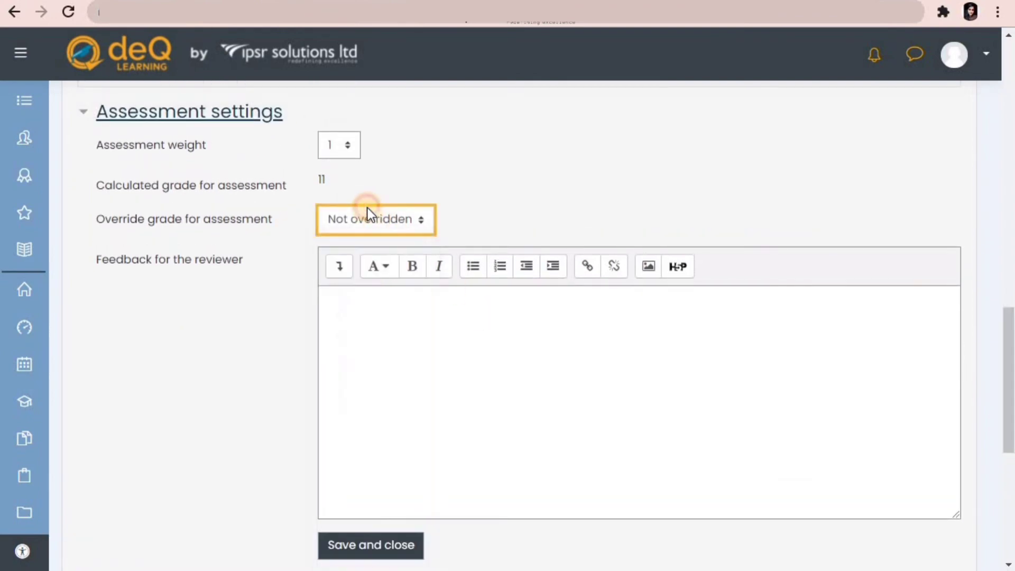
click(388, 222)
scroll(408, 383, down, 1)
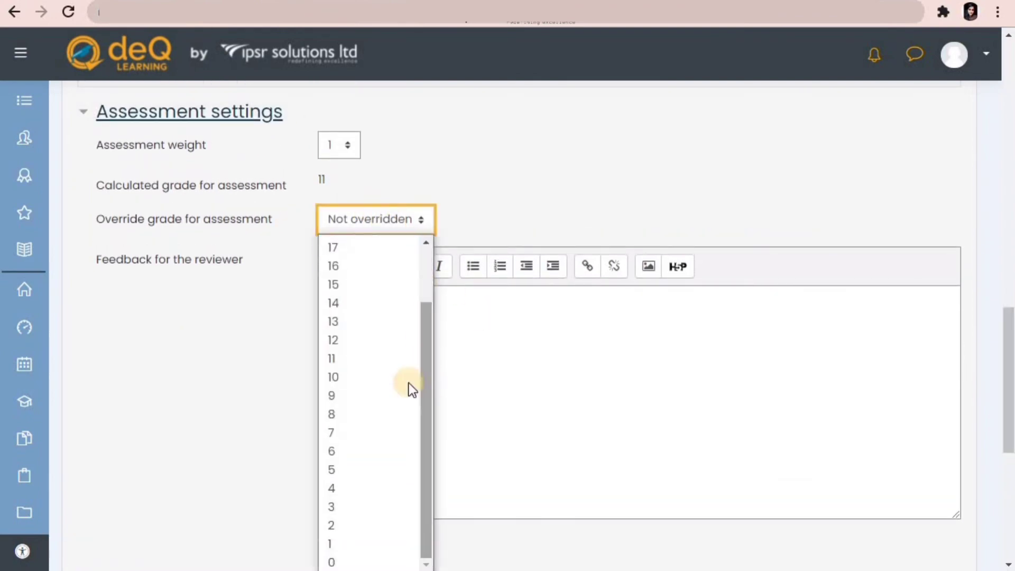
click(357, 286)
click(373, 547)
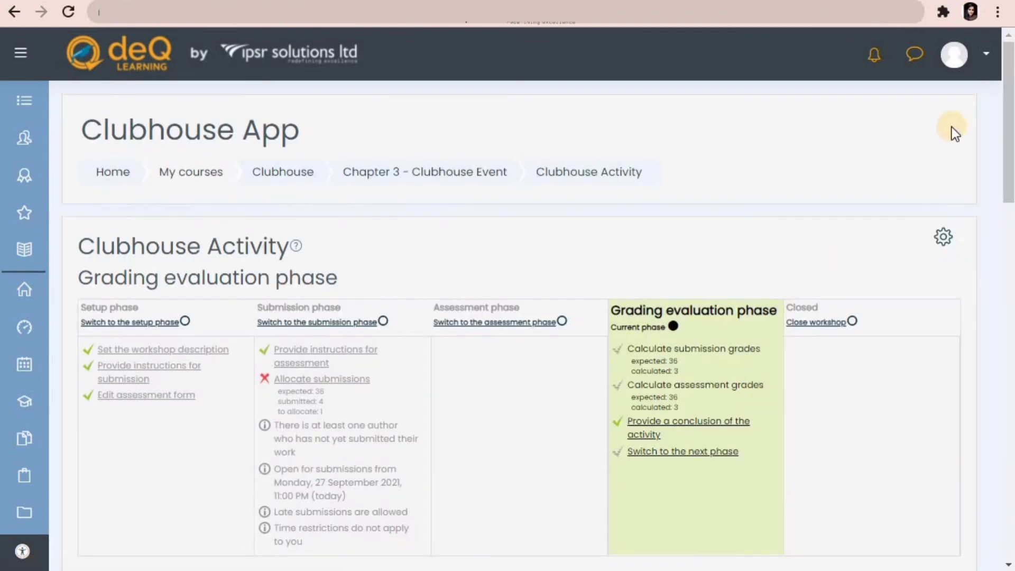
mouse_move(1008, 208)
mouse_down()
mouse_move(1007, 321)
mouse_move(1004, 222)
mouse_up()
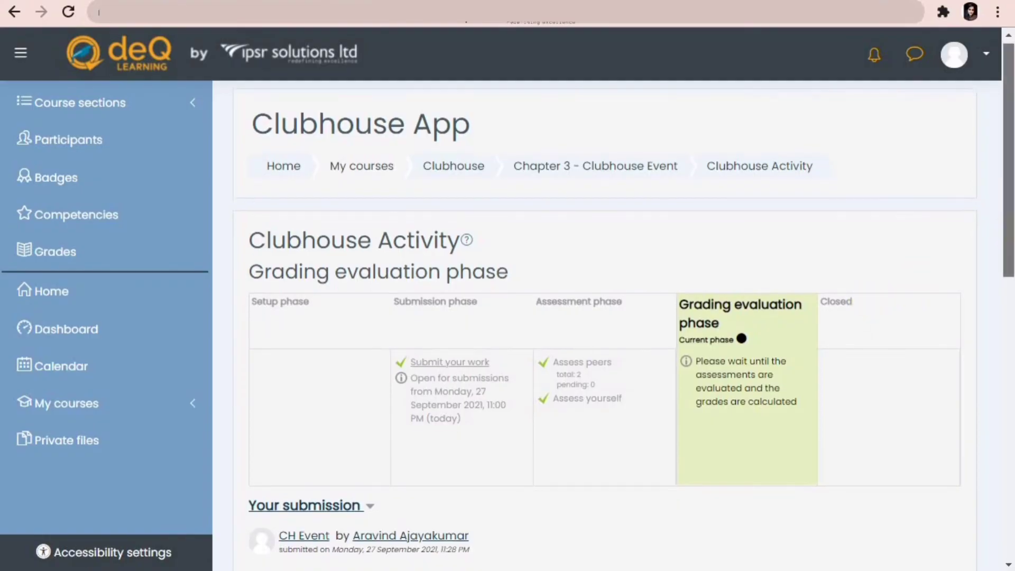
- Check the student's view of the grading evaluation phase, and as the teacher switch the Clubhouse Activity workshop to the closed phase
drag(1008, 233, 1008, 291)
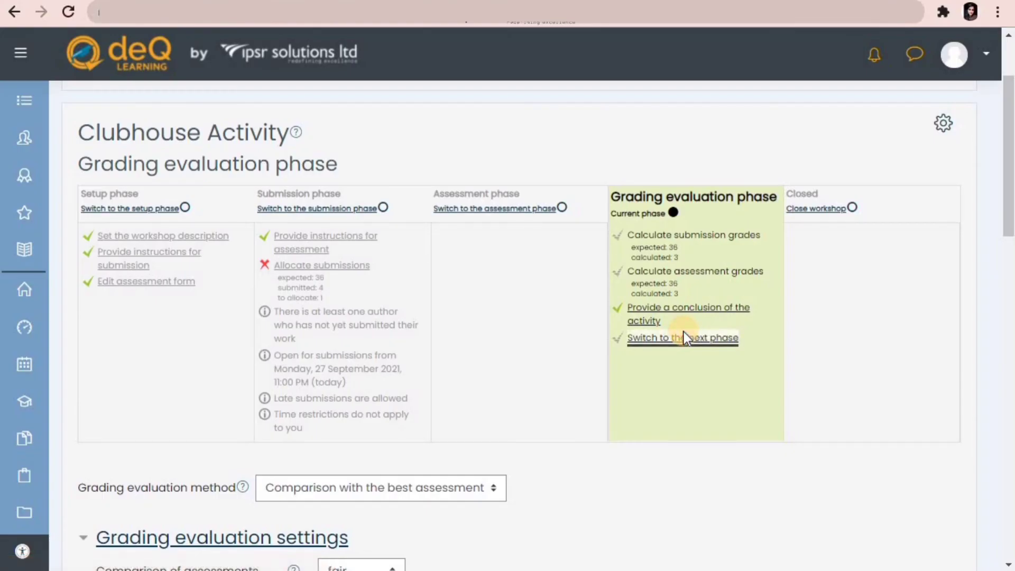
click(683, 337)
click(607, 484)
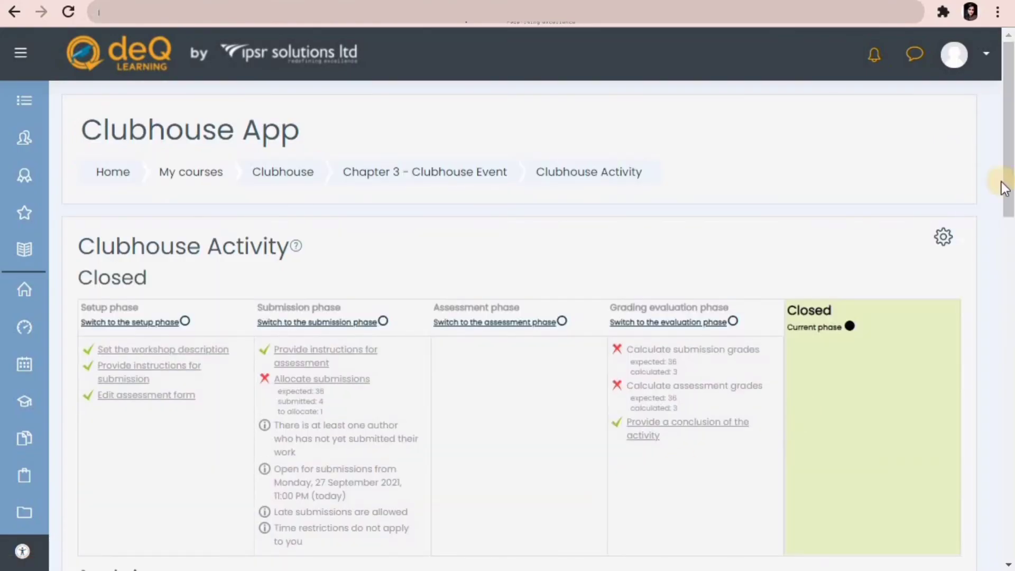
- Review the closed workshop as the teacher, and examine the conclusion, submission and assessment grades, and assigned submissions in the student's view
drag(1010, 164, 1009, 365)
scroll(507, 317, down, 2)
scroll(508, 317, up, 4)
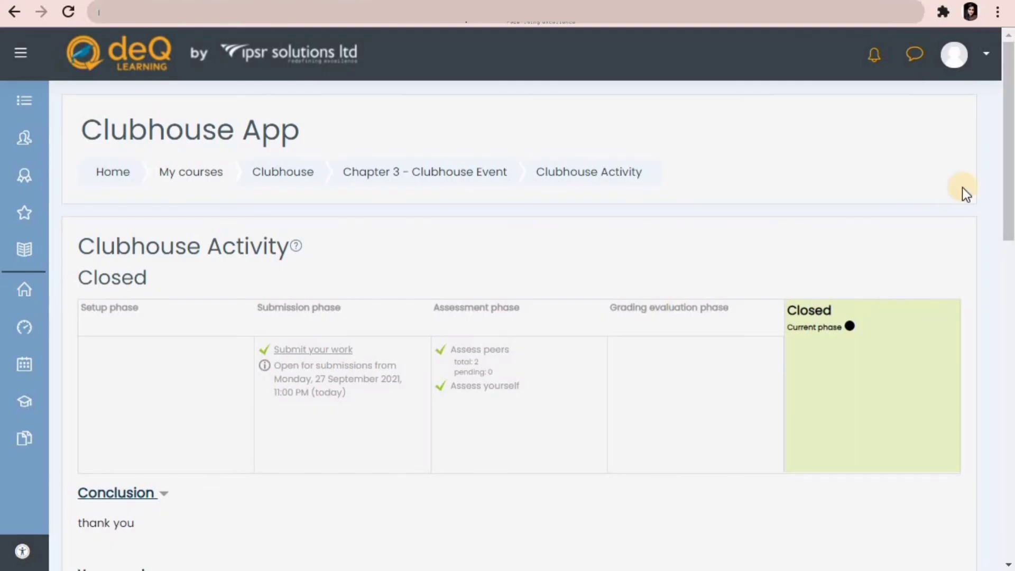
scroll(1013, 192, down, 5)
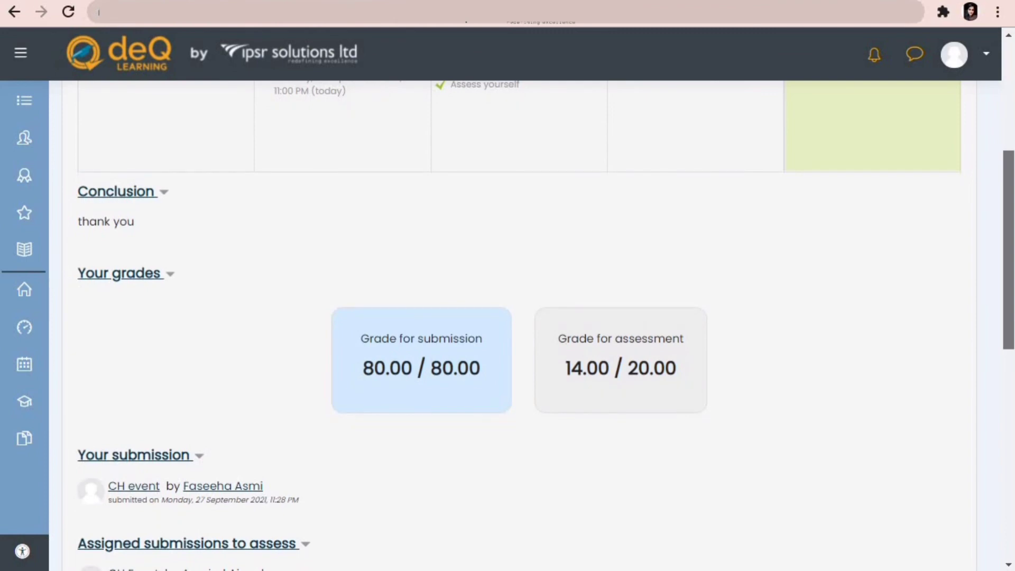
scroll(531, 326, down, 3)
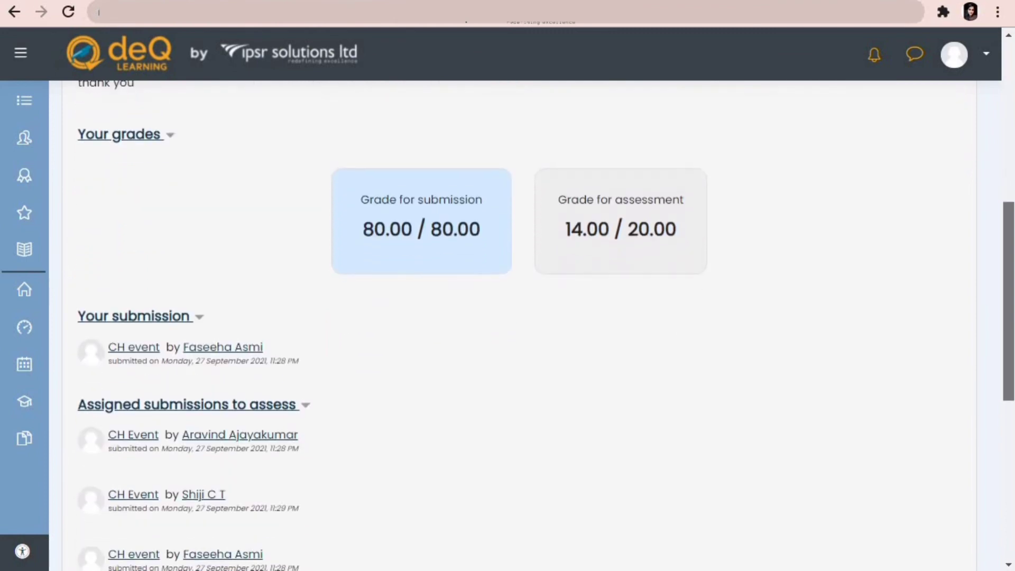
scroll(523, 325, up, 8)
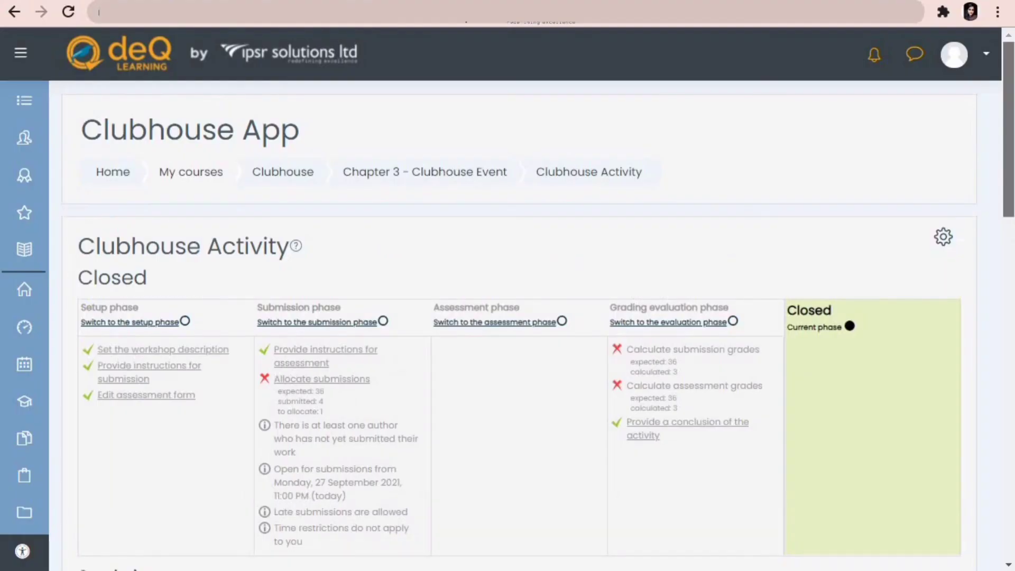
- In the permissions of the Clubhouse Activity workshop, remove the Student role from the Export submissions capability
click(944, 237)
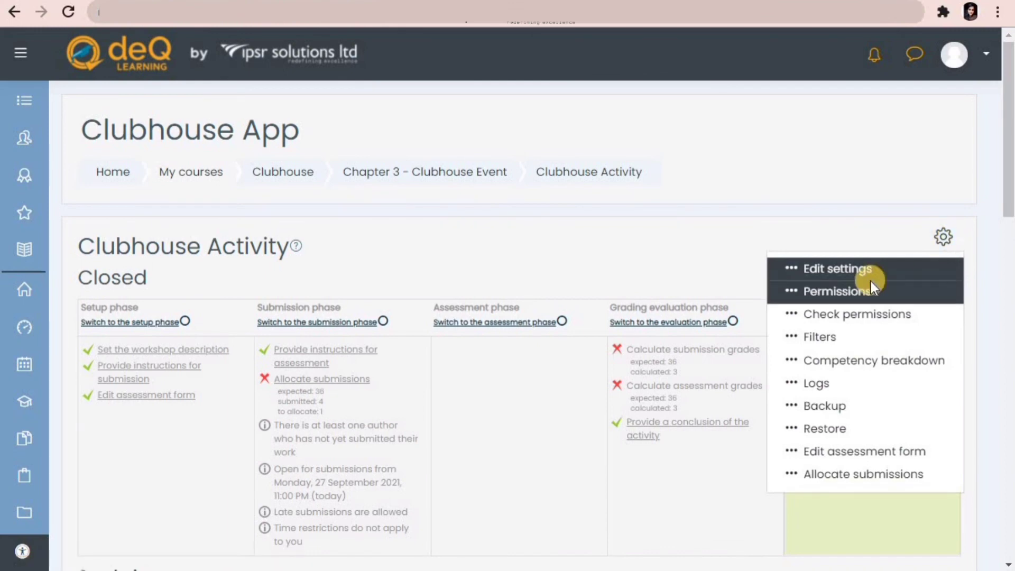
click(852, 292)
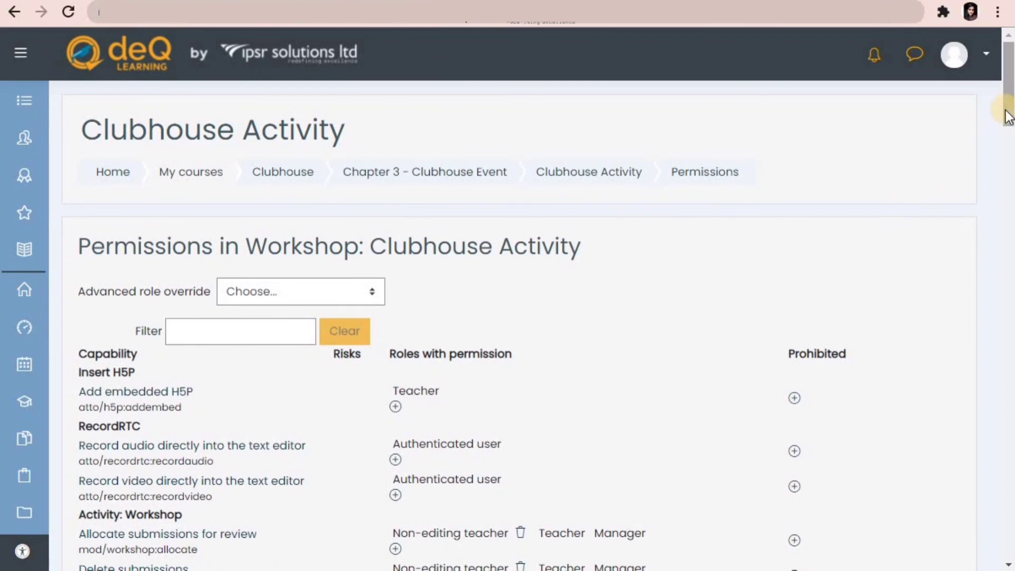
drag(1007, 115, 1011, 156)
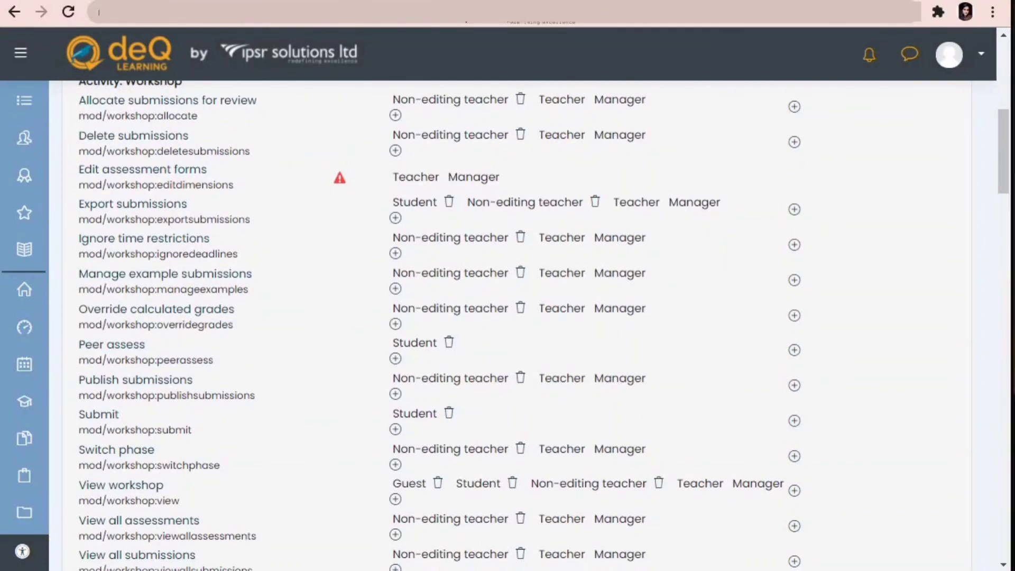
drag(1010, 181, 1010, 170)
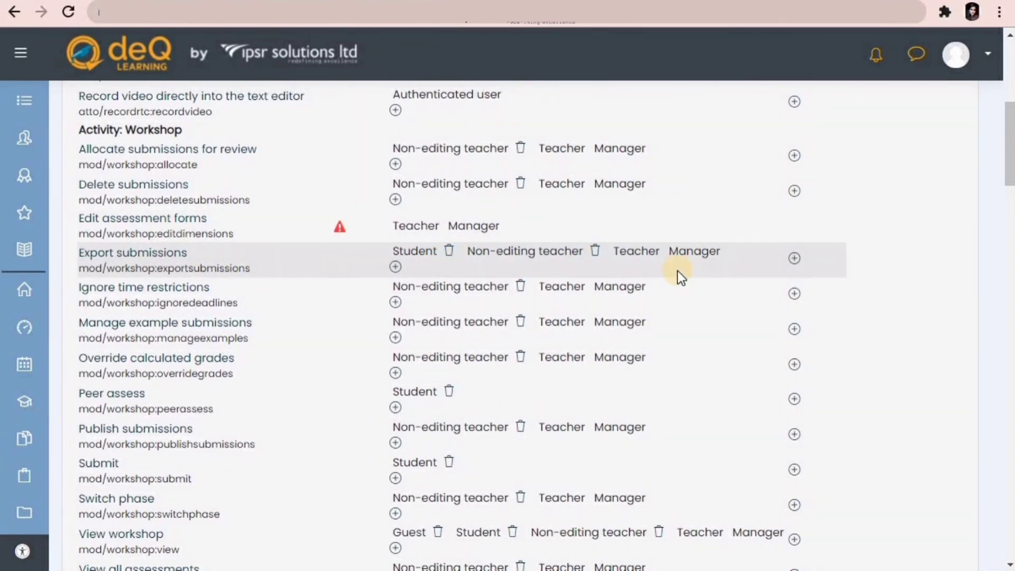
click(448, 250)
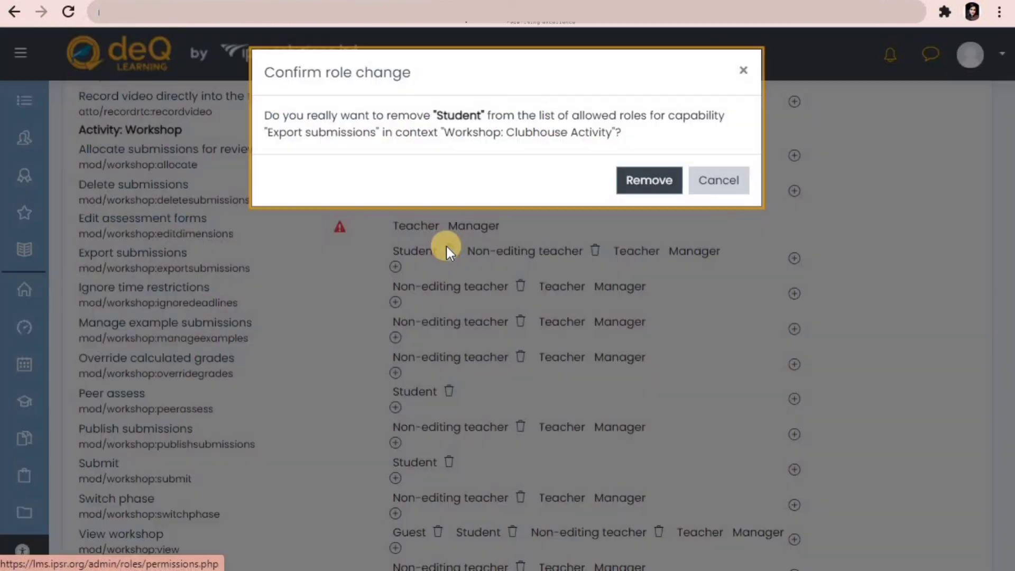
click(664, 184)
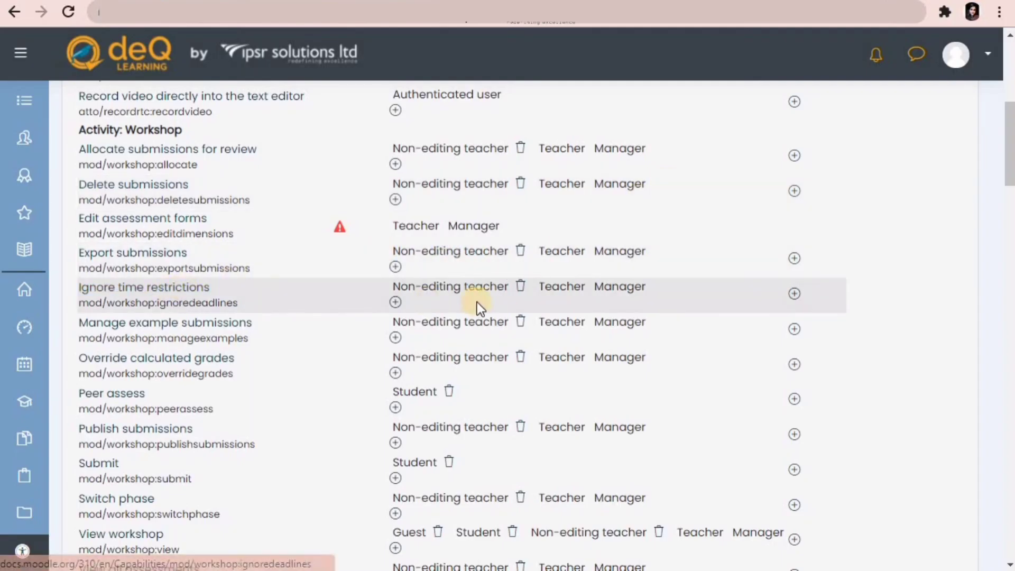
- Remove the Student role from the workshop's View author names capability and confirm the role change
scroll(507, 311, down, 7)
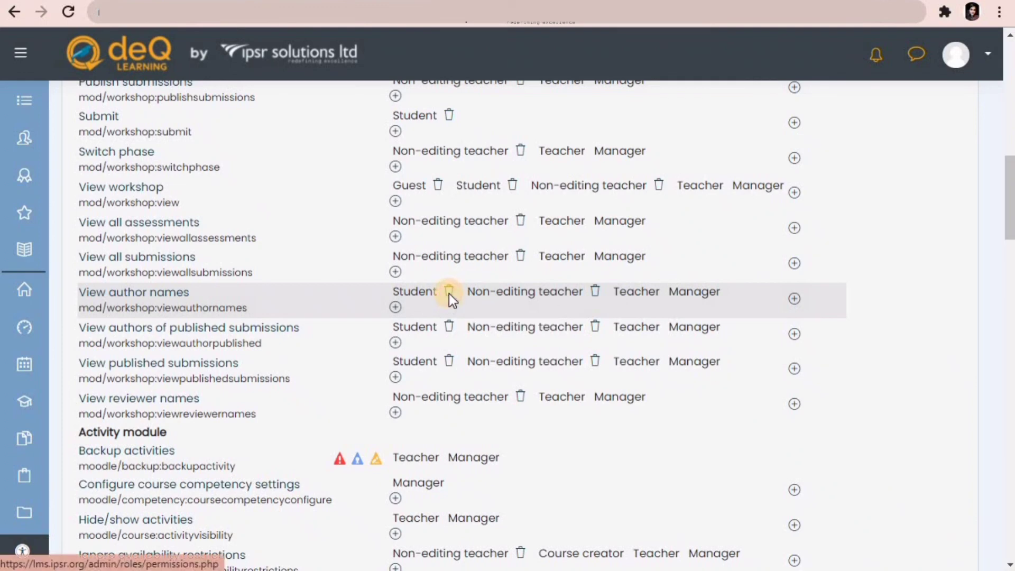
click(449, 295)
click(652, 194)
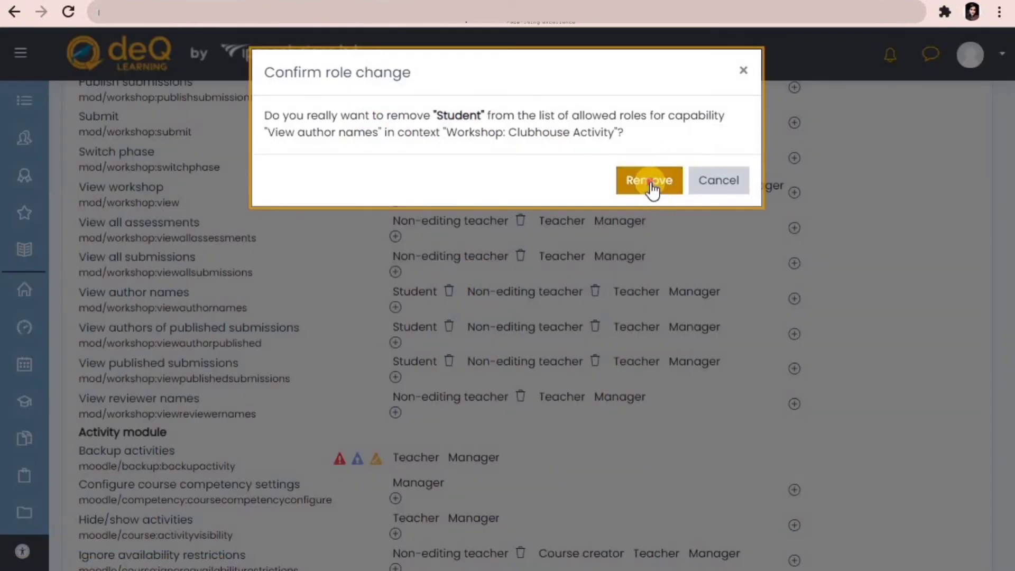